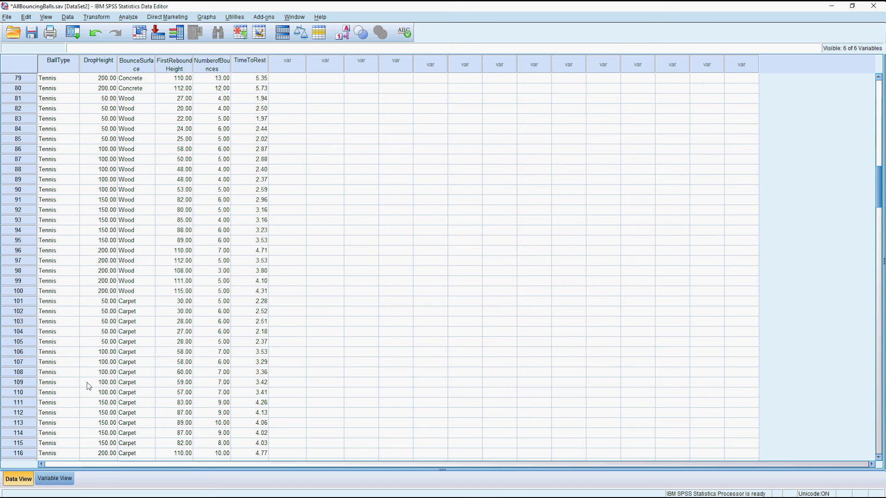
pyautogui.scroll(-12, 90, 386)
# Look over the data grid, selecting the TimeToRest, BallType, DropHeight and BounceSurface columns.
pyautogui.scroll(12, 90, 385)
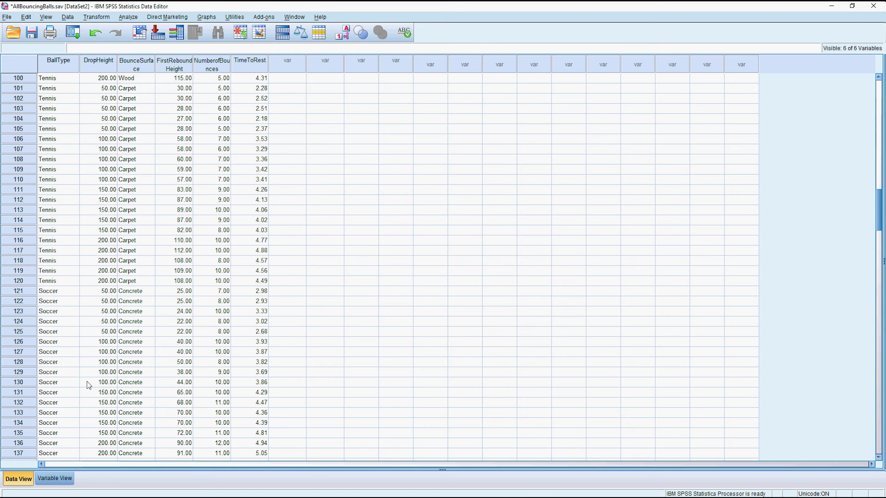
pyautogui.scroll(20, 89, 385)
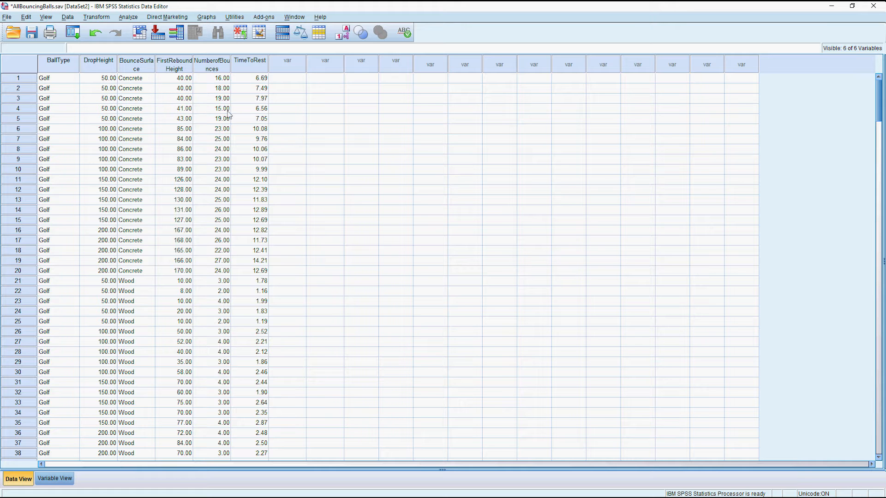
pyautogui.click(257, 71)
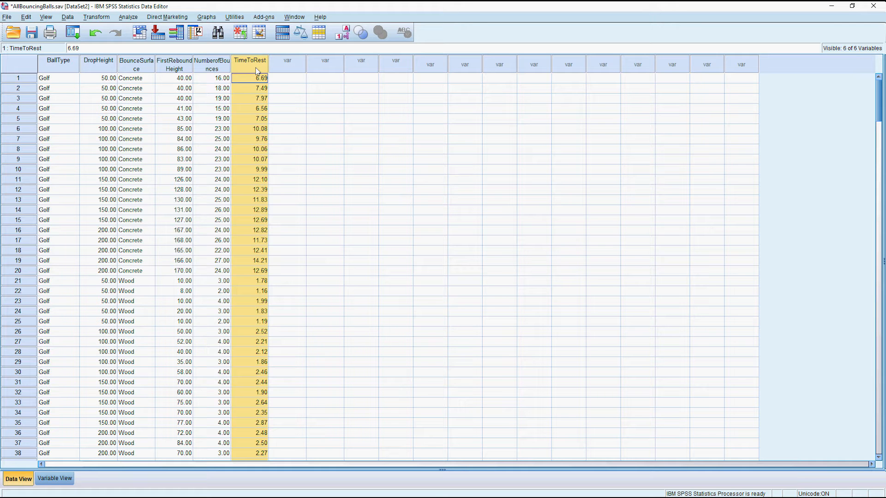
pyautogui.click(56, 65)
pyautogui.click(103, 66)
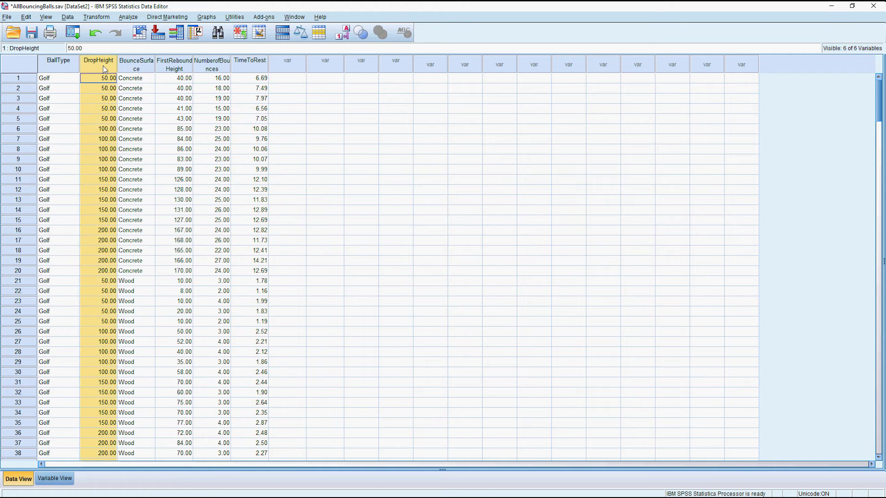
pyautogui.click(129, 65)
pyautogui.click(99, 65)
pyautogui.click(64, 68)
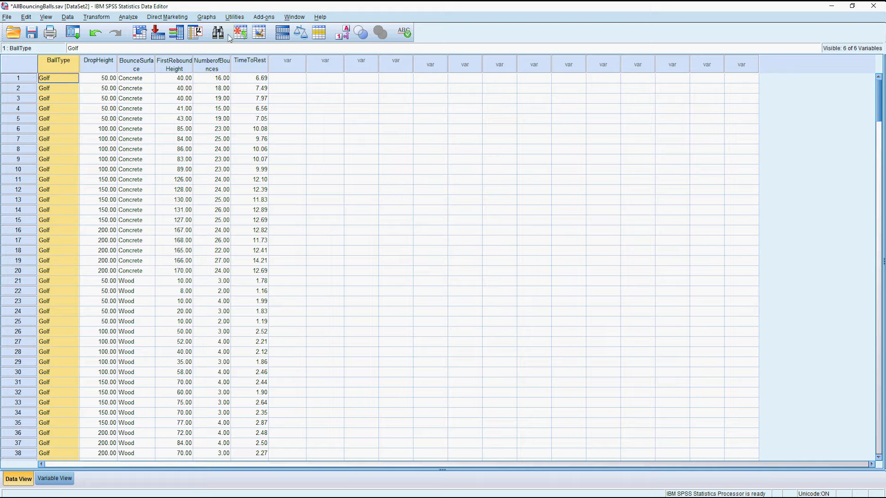
# Build a simple boxplot with TimeToRest on the Y axis and BallType on the X axis.
pyautogui.click(206, 17)
pyautogui.click(213, 33)
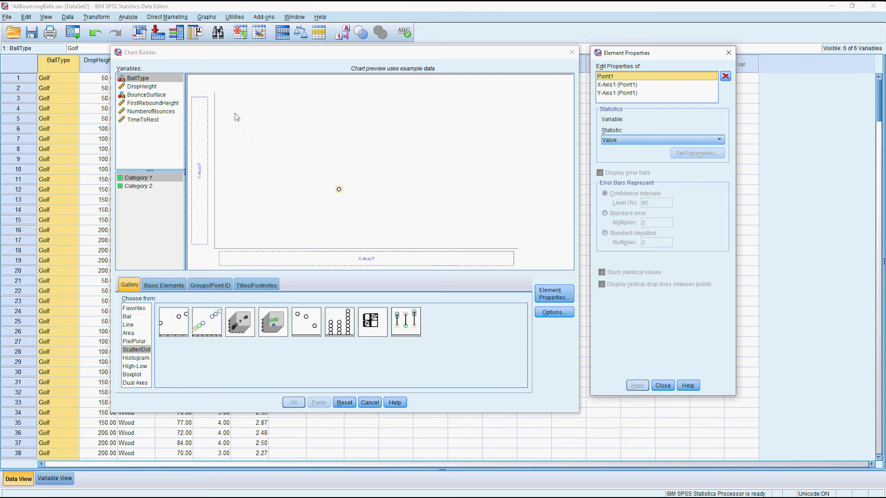
pyautogui.click(137, 374)
pyautogui.doubleClick(173, 322)
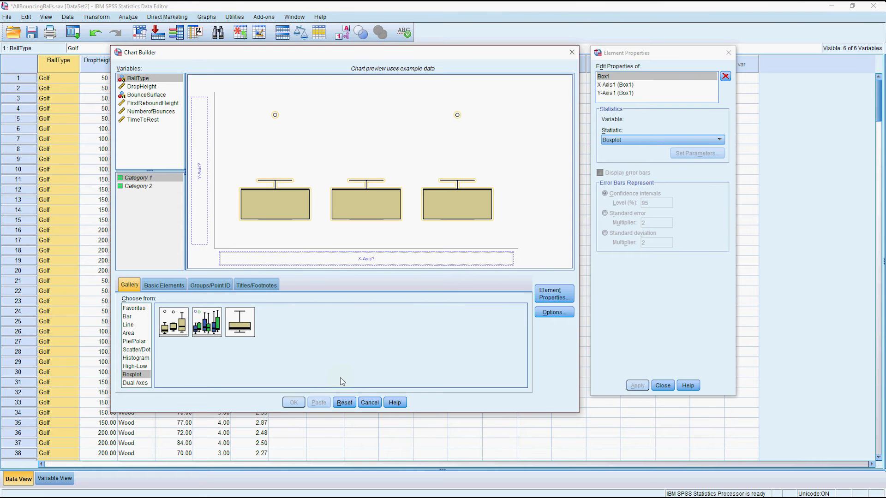
pyautogui.click(344, 402)
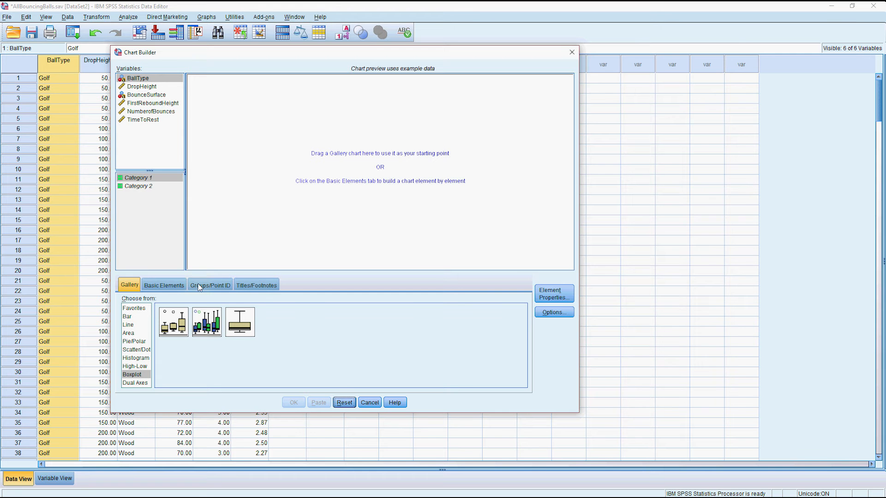
pyautogui.doubleClick(174, 322)
pyautogui.moveTo(143, 120); pyautogui.dragTo(198, 162)
pyautogui.moveTo(138, 78); pyautogui.dragTo(252, 254)
pyautogui.click(294, 402)
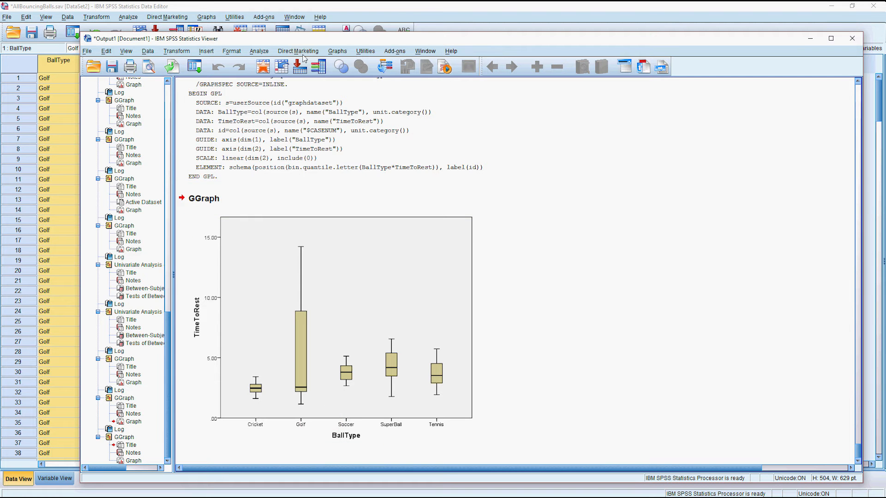
# Chart TimeToRest against DropHeight as a simple scatterplot with DropHeight on the X axis.
pyautogui.moveTo(260, 40); pyautogui.dragTo(341, 33)
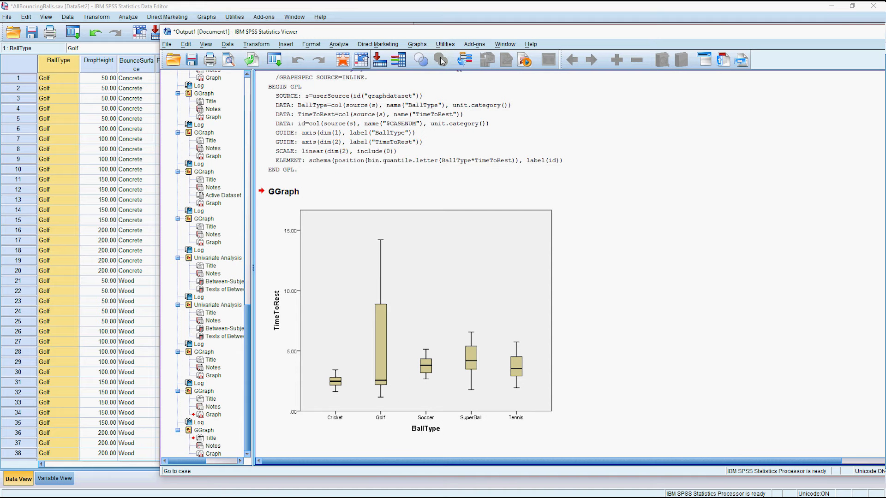
pyautogui.click(425, 45)
pyautogui.click(436, 56)
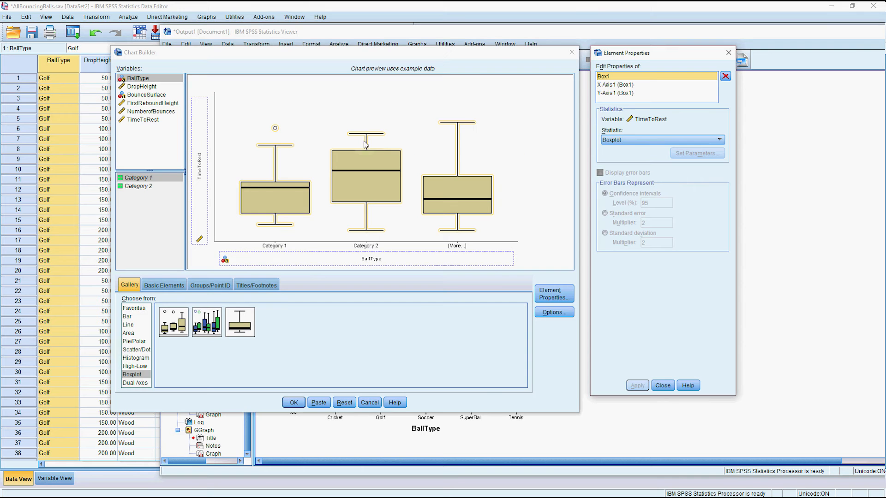
pyautogui.click(130, 350)
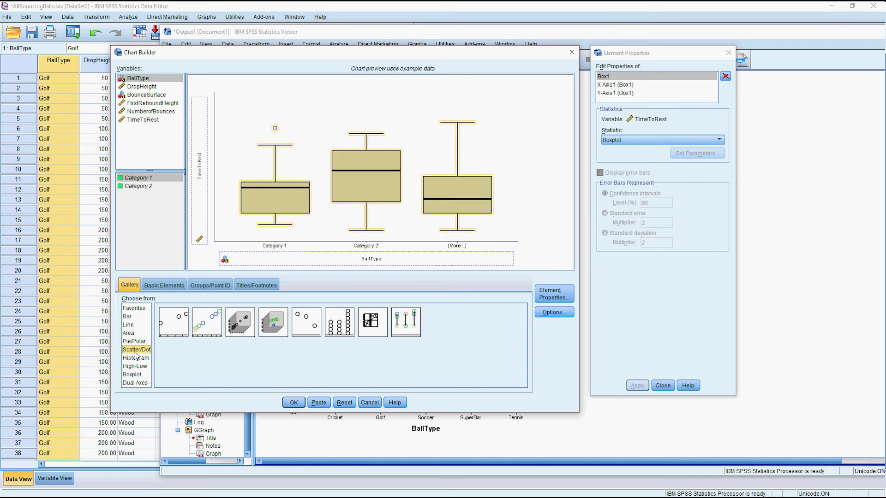
pyautogui.moveTo(177, 322); pyautogui.dragTo(286, 179)
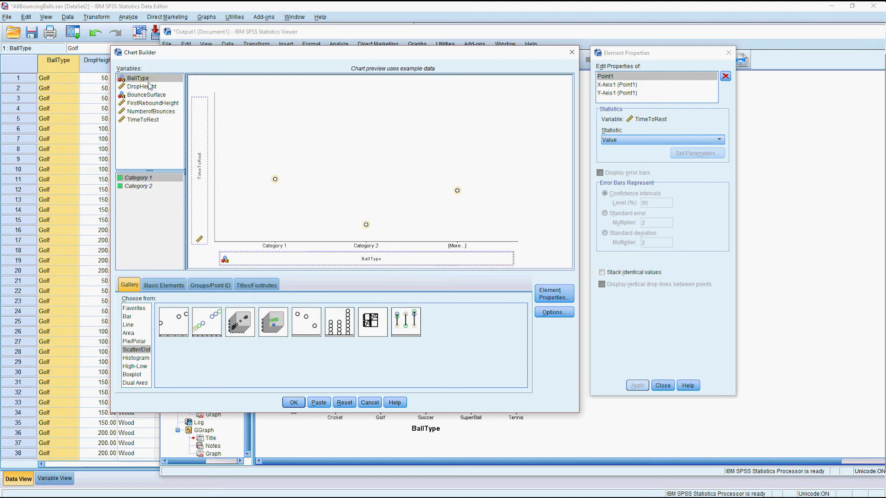
pyautogui.moveTo(148, 86); pyautogui.dragTo(276, 257)
pyautogui.click(293, 402)
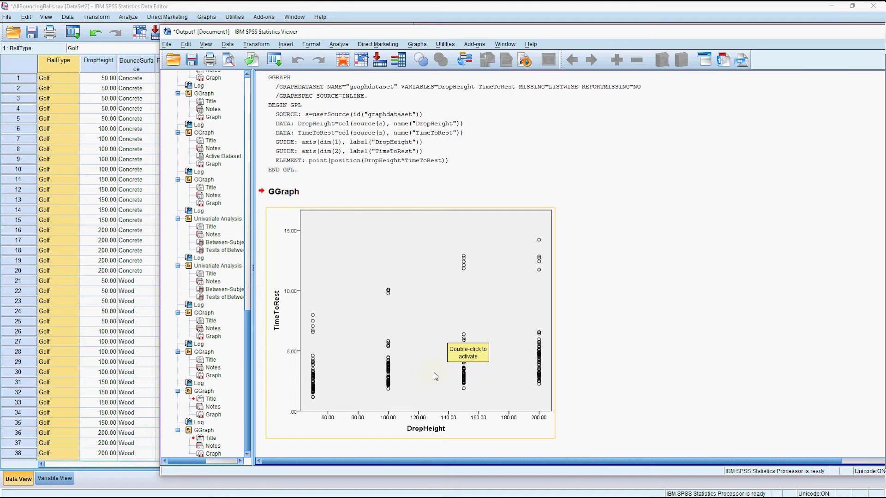
pyautogui.scroll(3, 434, 373)
pyautogui.scroll(4, 434, 374)
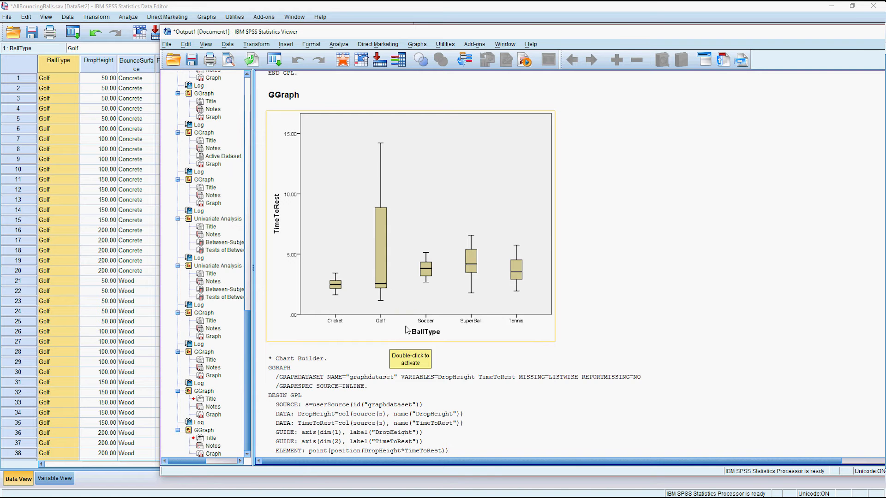
pyautogui.scroll(-7, 406, 330)
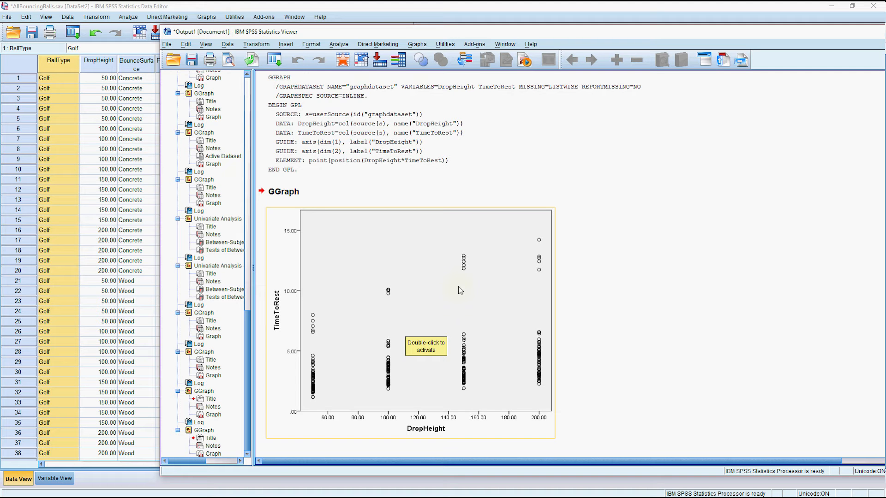
pyautogui.click(330, 195)
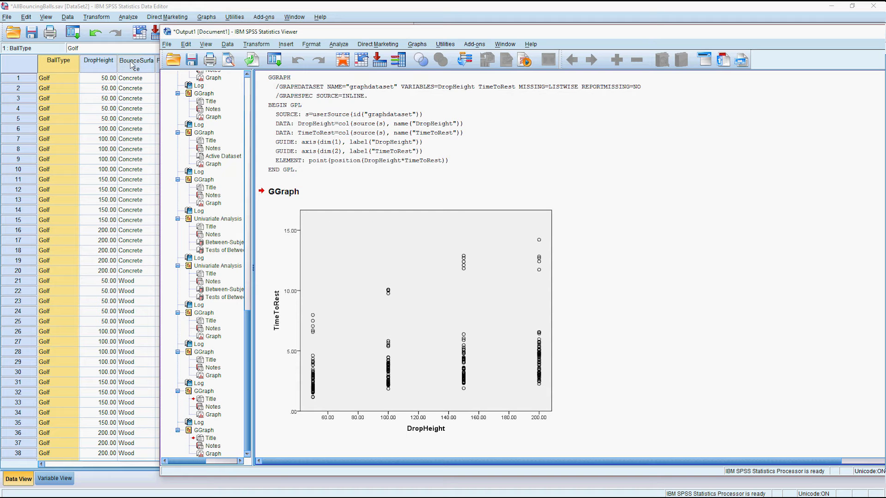
pyautogui.click(435, 275)
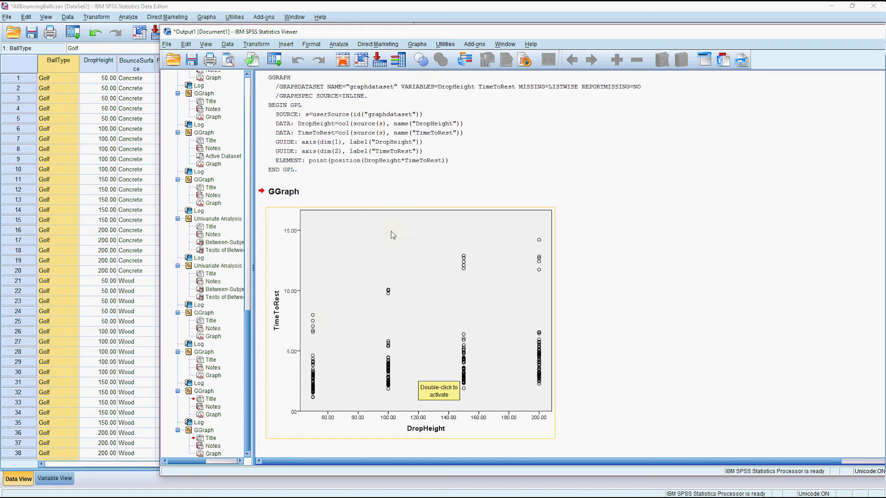
# Open the Univariate GLM setup and clear the previous factor and covariate assignments.
pyautogui.click(342, 44)
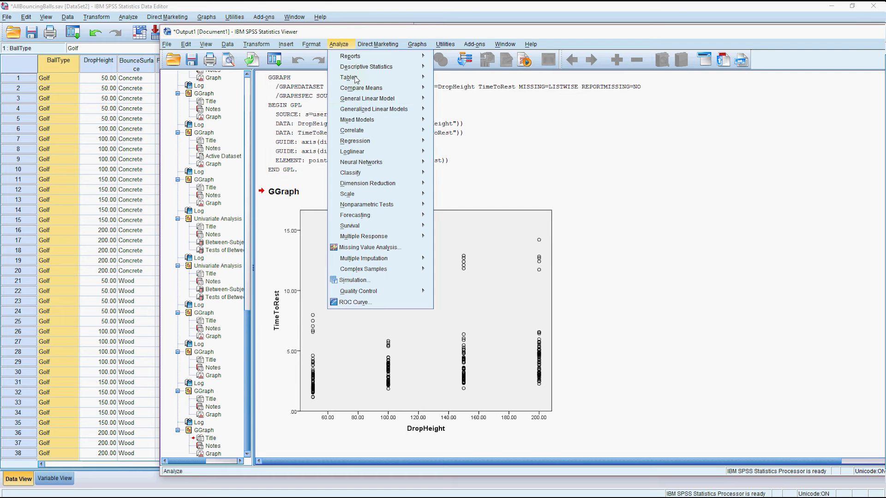
pyautogui.moveTo(369, 98)
pyautogui.click(456, 99)
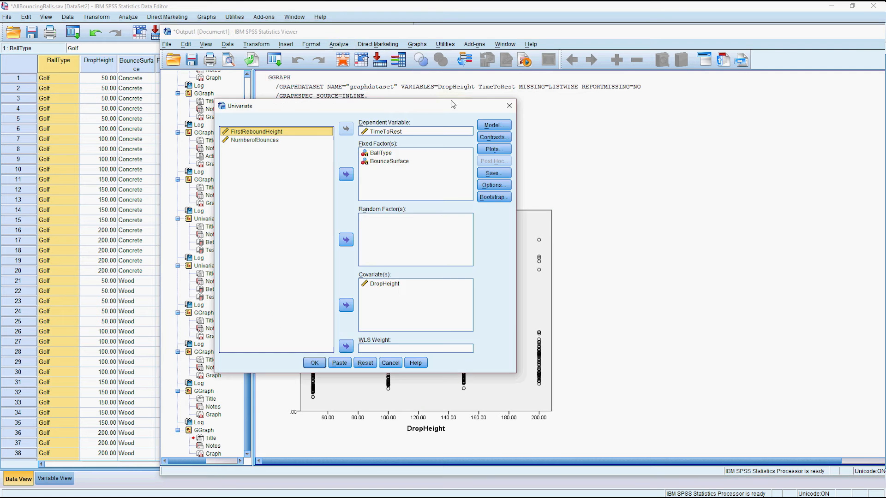
pyautogui.click(389, 161)
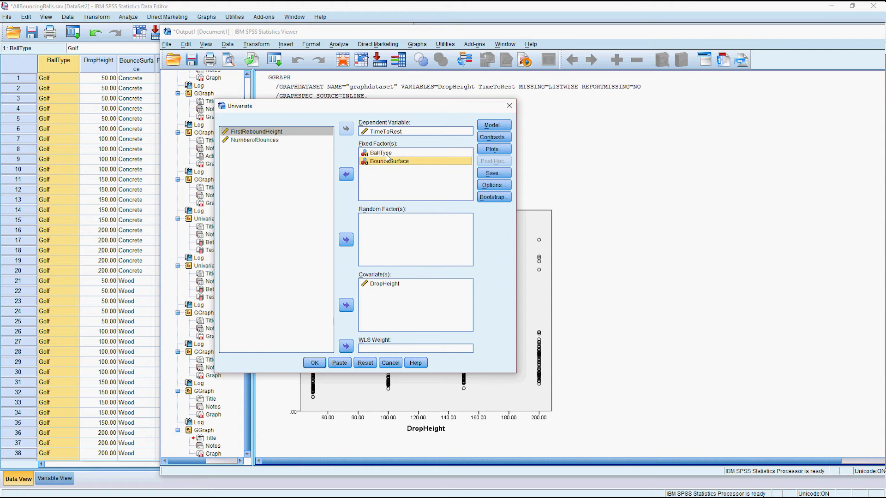
pyautogui.click(380, 153)
pyautogui.click(345, 174)
pyautogui.click(389, 153)
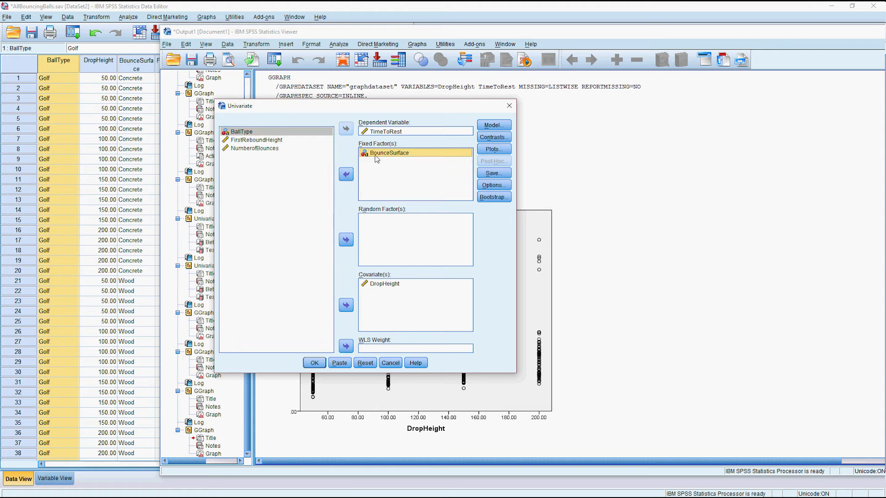
pyautogui.click(345, 174)
pyautogui.click(384, 283)
pyautogui.click(346, 305)
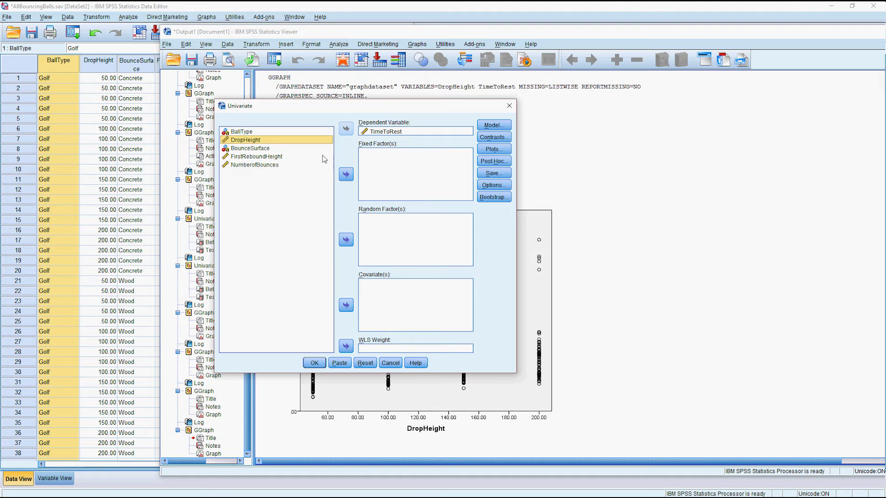
# Assign BallType and BounceSurface as fixed factors and DropHeight as the covariate.
pyautogui.click(253, 133)
pyautogui.click(345, 174)
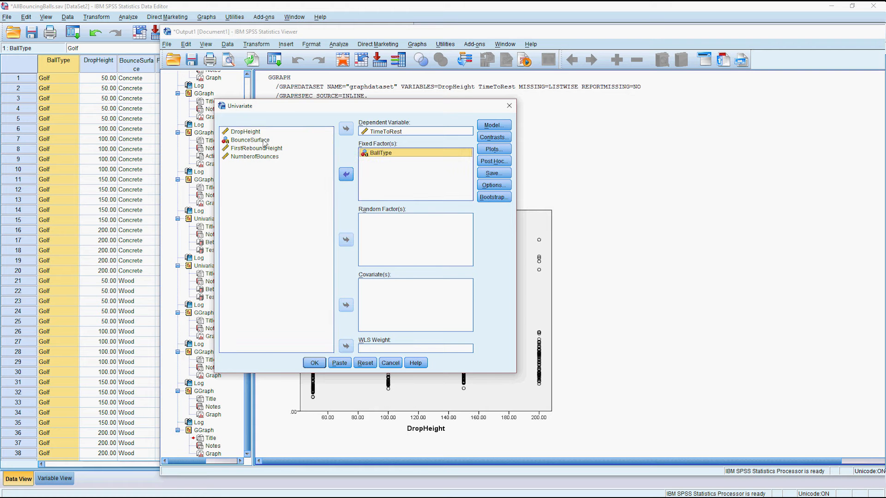
pyautogui.click(346, 174)
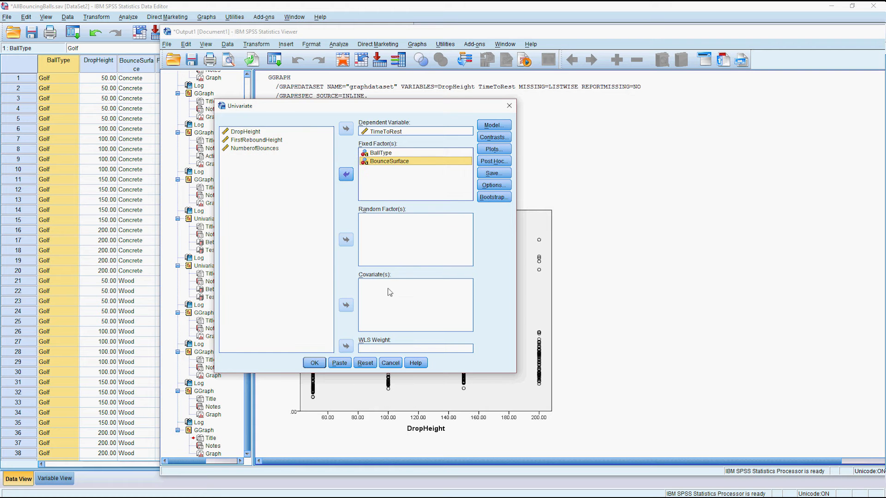
pyautogui.click(387, 302)
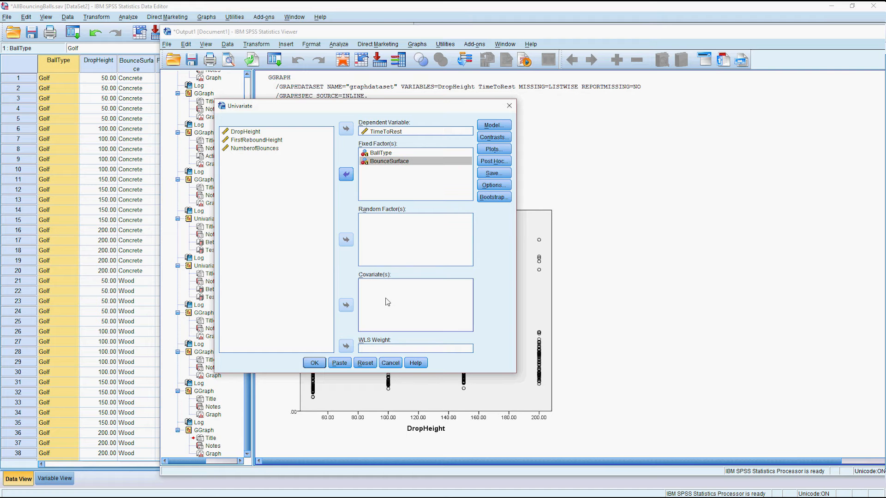
pyautogui.click(255, 134)
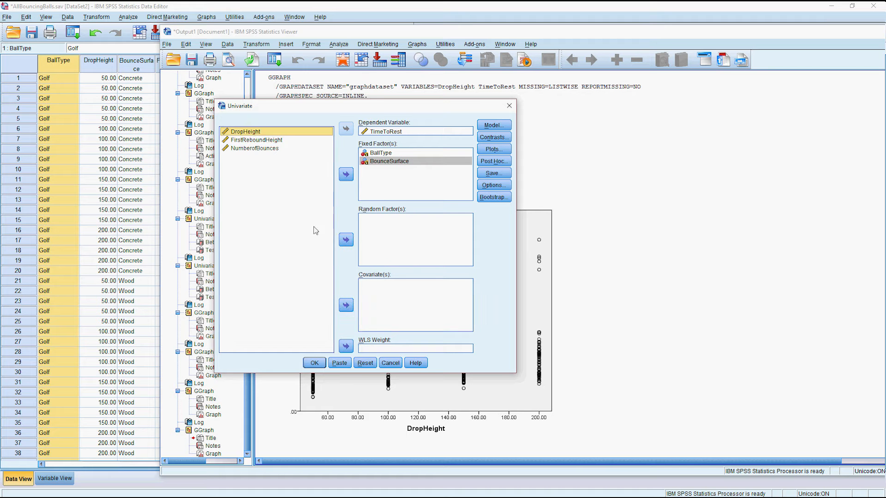
pyautogui.click(347, 305)
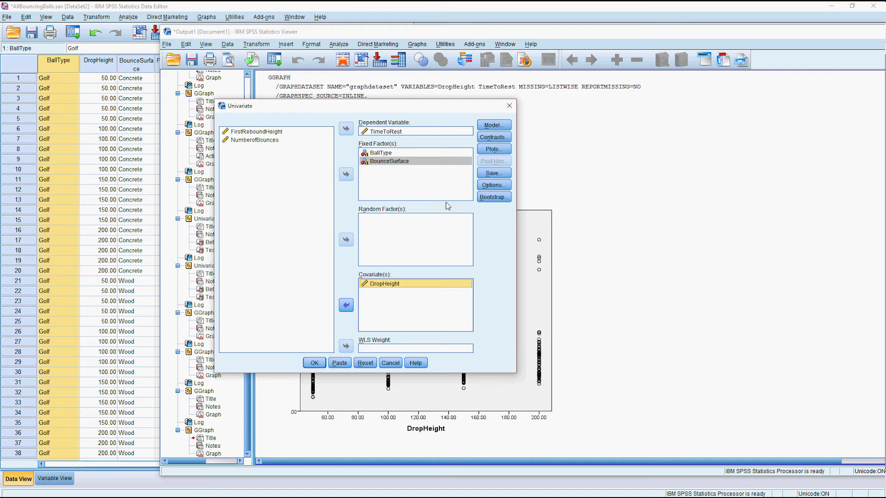
# Specify a custom model with BallType, BounceSurface and DropHeight as main effects.
pyautogui.click(493, 125)
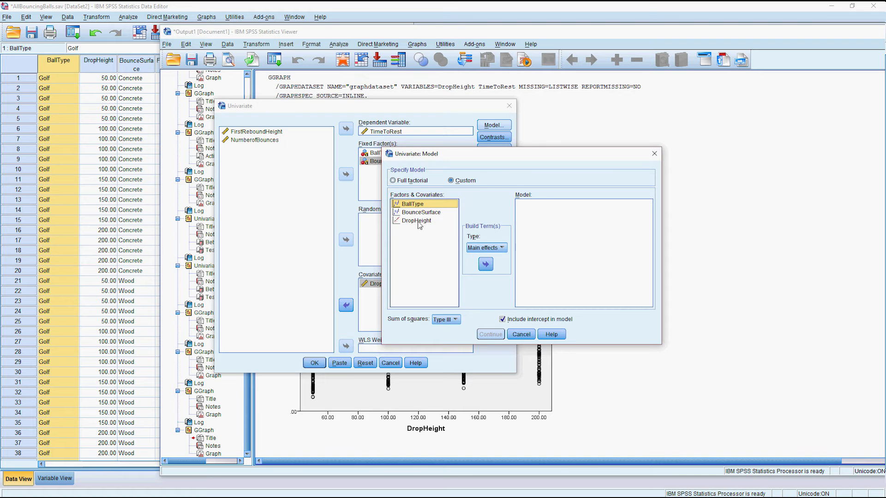
pyautogui.keyDown('shift'); pyautogui.click(417, 220); pyautogui.keyUp('shift')
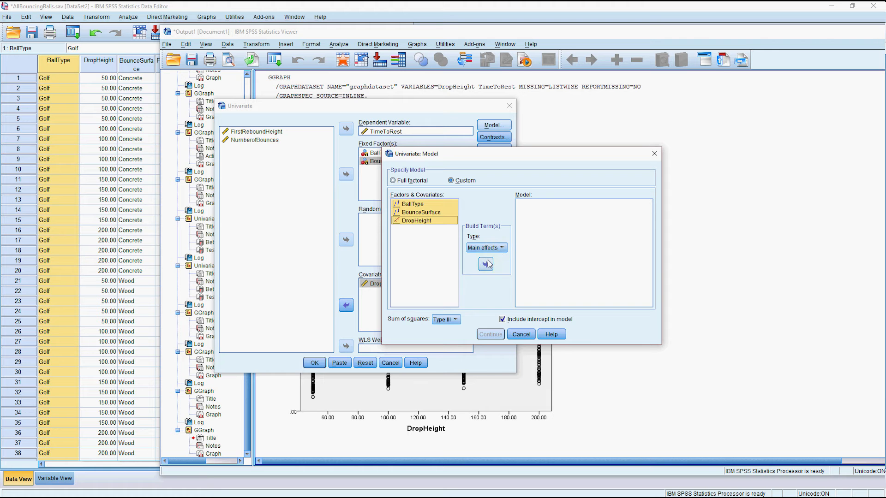
pyautogui.click(485, 264)
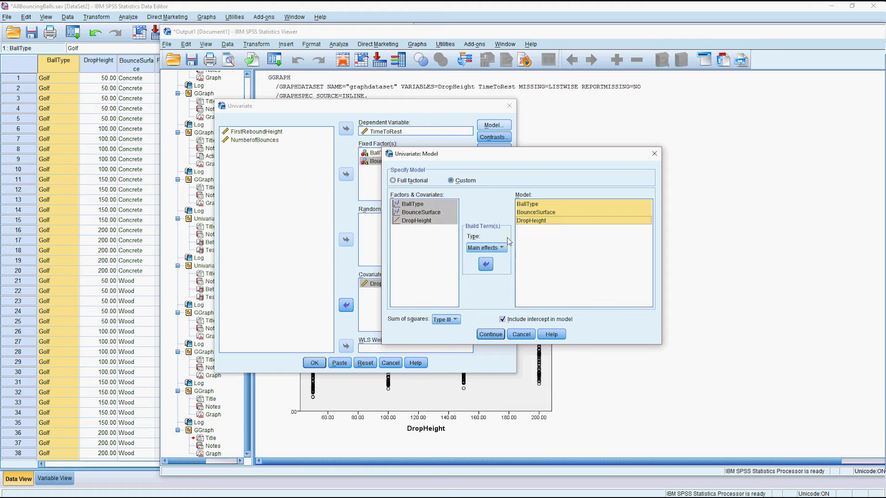
pyautogui.click(490, 334)
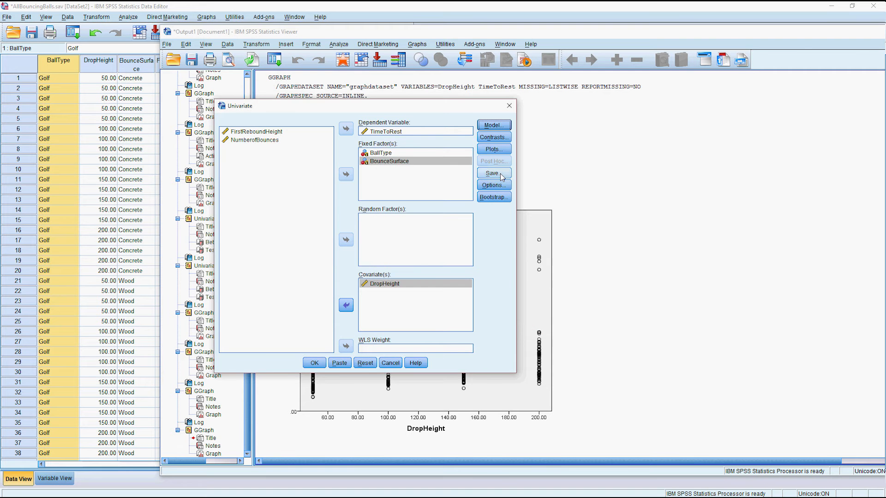
# Save predicted values and standardized residuals, request parameter estimates, and run the ANCOVA.
pyautogui.click(493, 173)
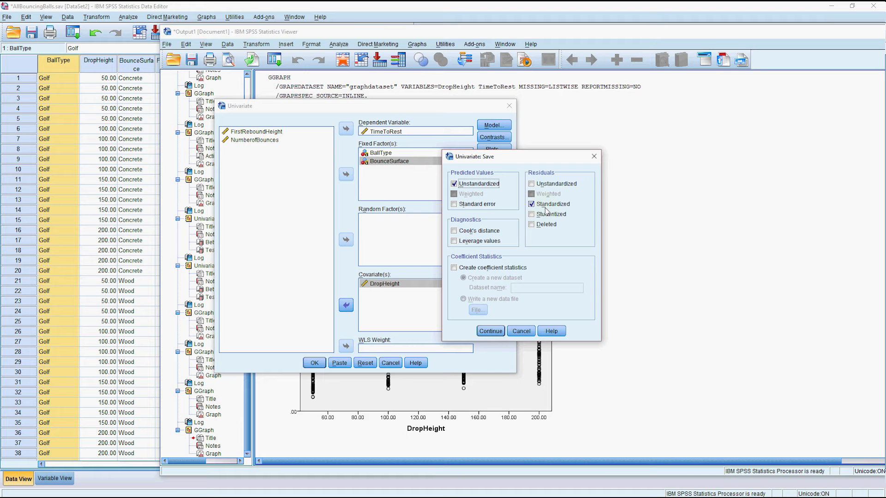
pyautogui.click(486, 332)
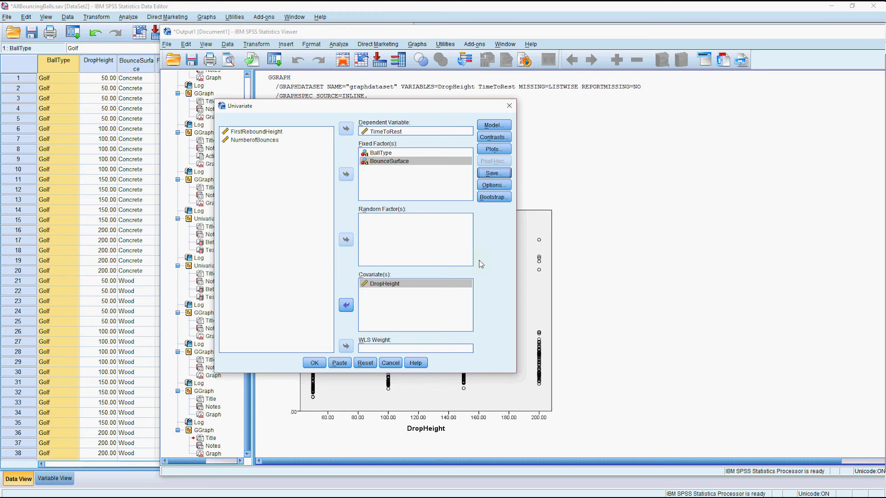
pyautogui.click(493, 185)
pyautogui.click(204, 226)
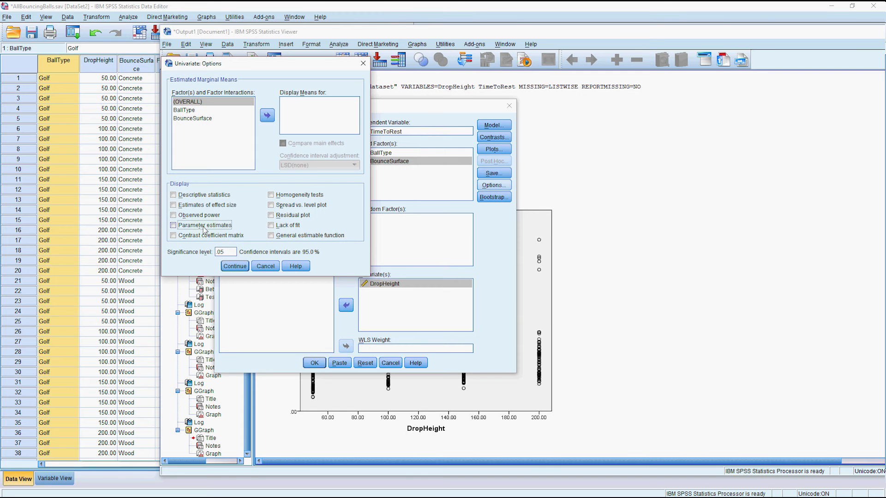
pyautogui.click(235, 266)
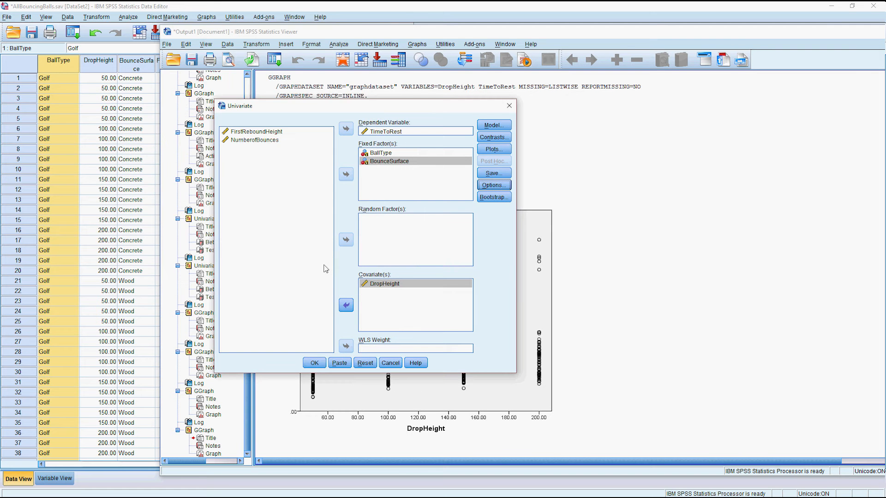
pyautogui.click(314, 363)
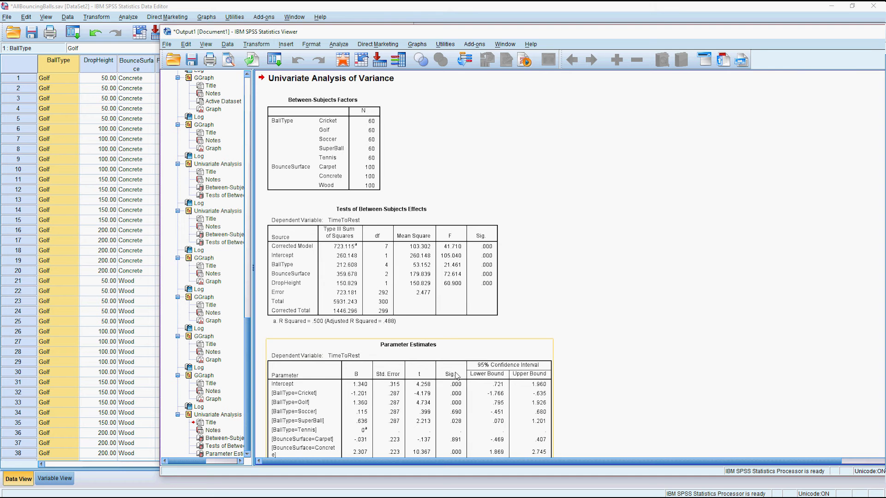
# Review the ANCOVA output and narrow the Viewer to expose data columns through TimeToRest.
pyautogui.scroll(-2, 456, 374)
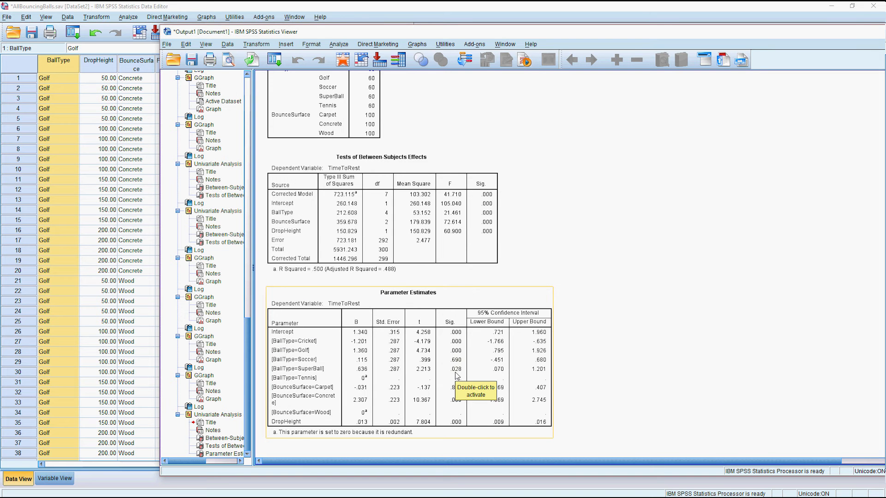
pyautogui.scroll(5, 455, 374)
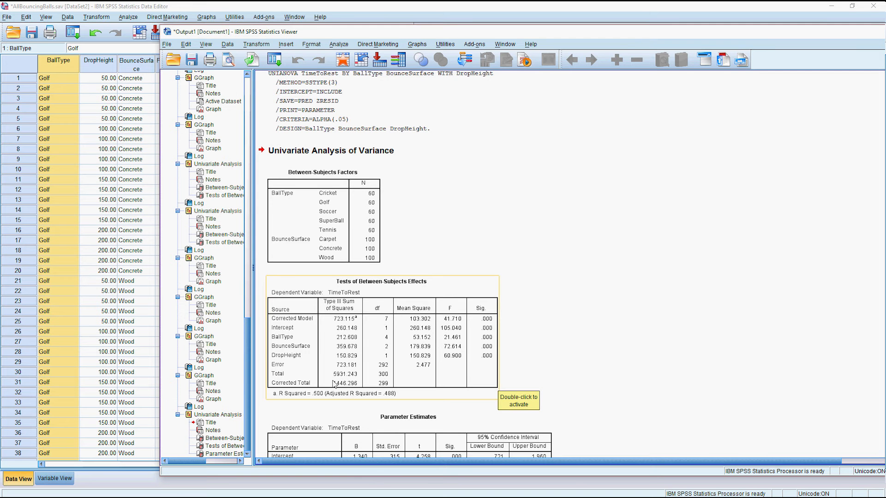
pyautogui.scroll(-3, 403, 383)
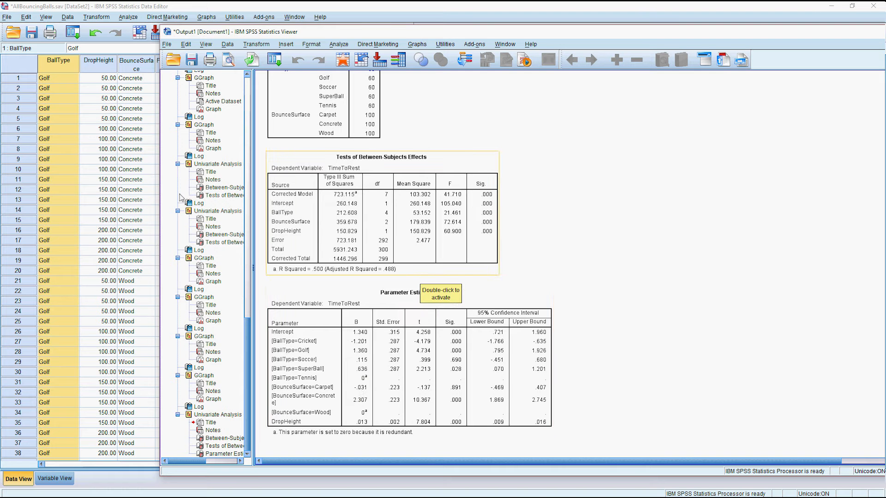
pyautogui.moveTo(160, 197); pyautogui.dragTo(293, 198)
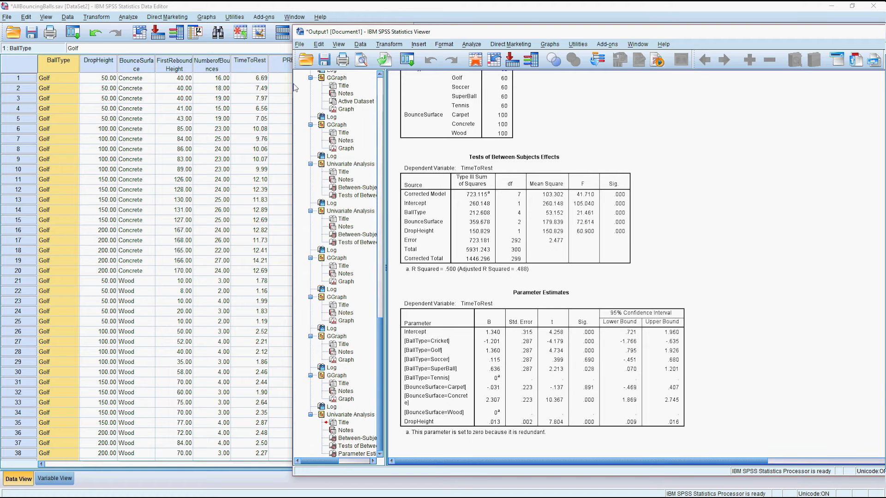
# Expose more of the data grid, then start Chart Builder from the Data Editor with a reset canvas.
pyautogui.moveTo(294, 85); pyautogui.dragTo(380, 86)
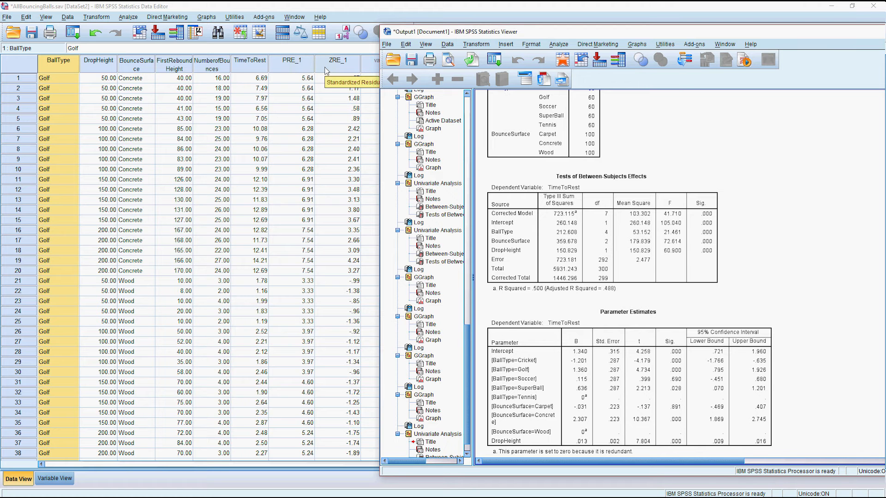
pyautogui.click(206, 17)
pyautogui.click(216, 27)
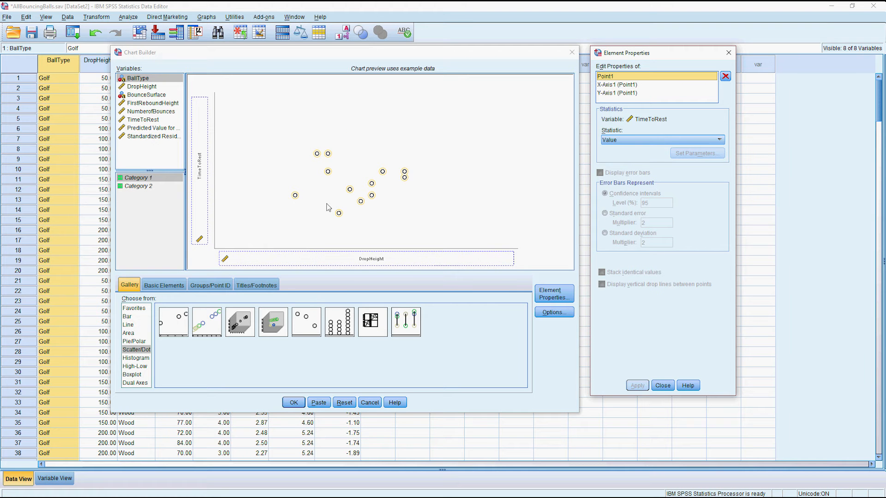
pyautogui.click(344, 402)
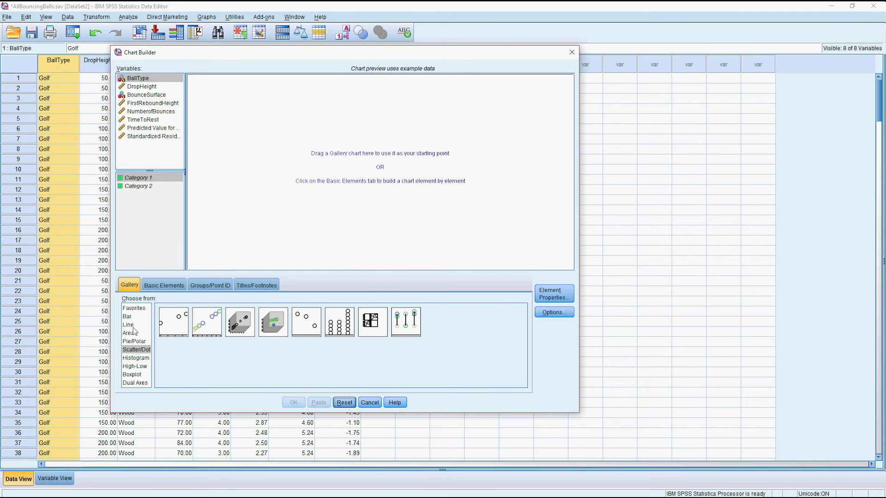
# Build a simple histogram of the Standardized Residual variable with a normal curve overlaid.
pyautogui.click(146, 358)
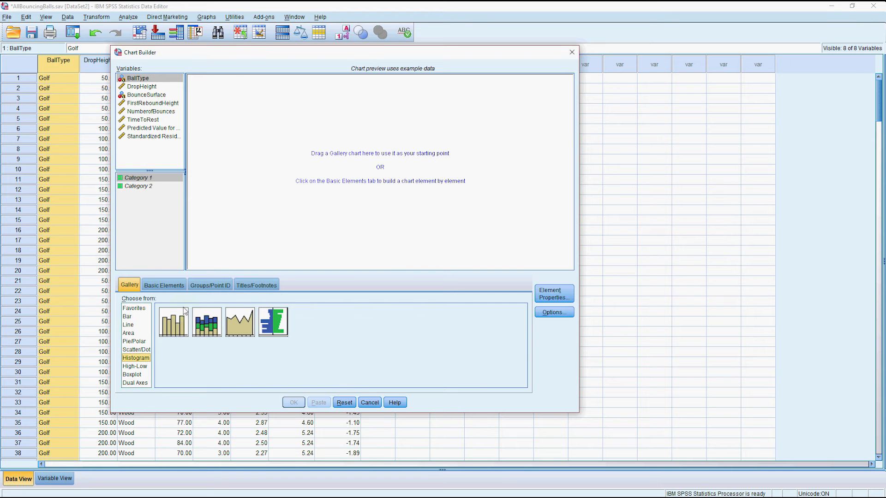
pyautogui.moveTo(171, 329); pyautogui.dragTo(313, 166)
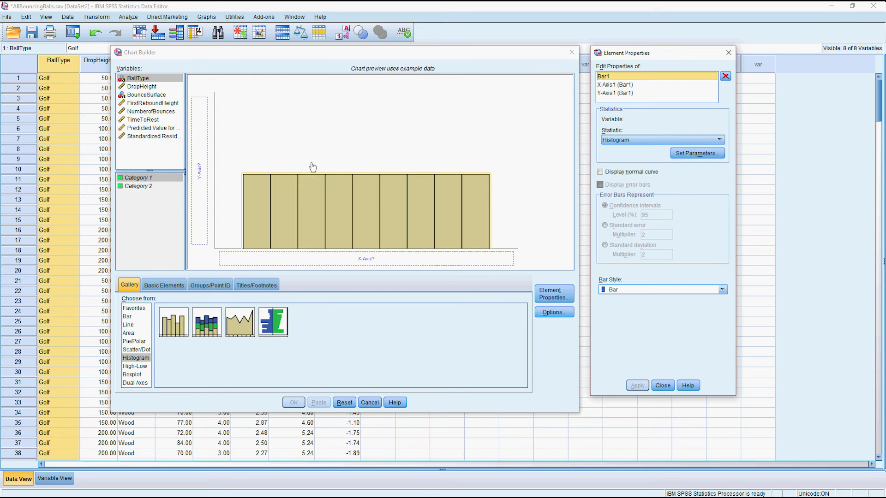
pyautogui.click(157, 137)
pyautogui.moveTo(157, 138); pyautogui.dragTo(304, 259)
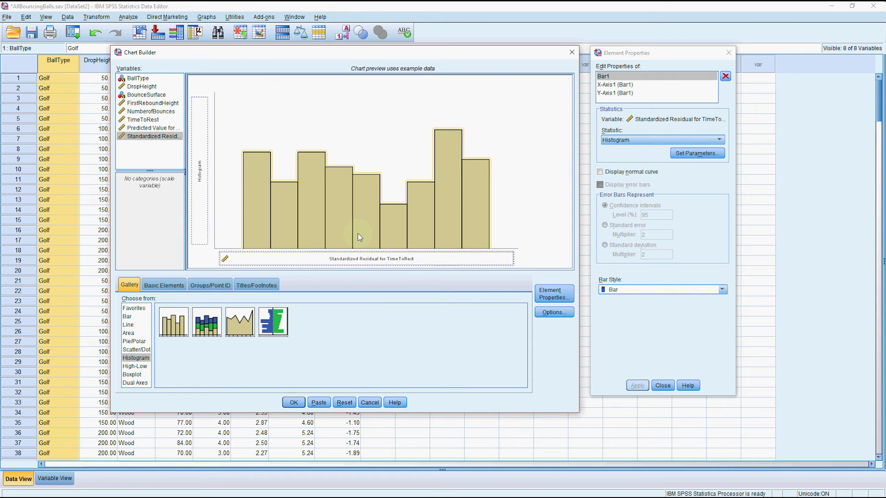
pyautogui.click(614, 174)
pyautogui.click(637, 386)
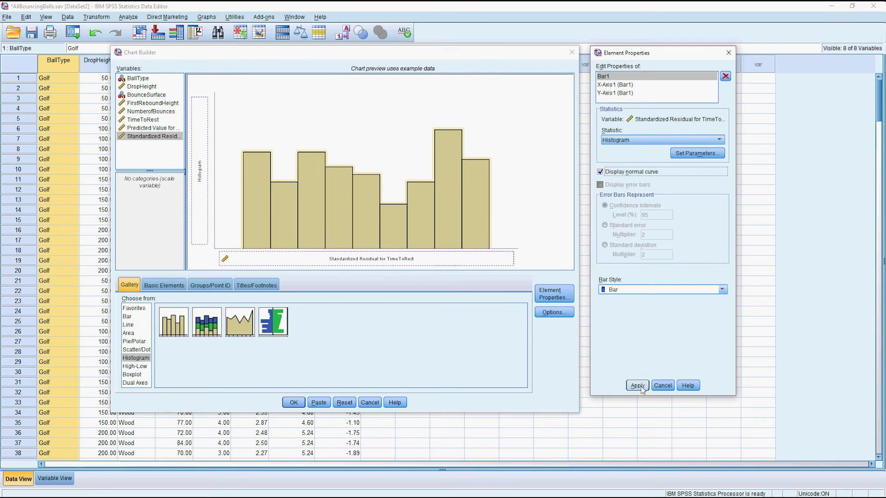
pyautogui.click(302, 405)
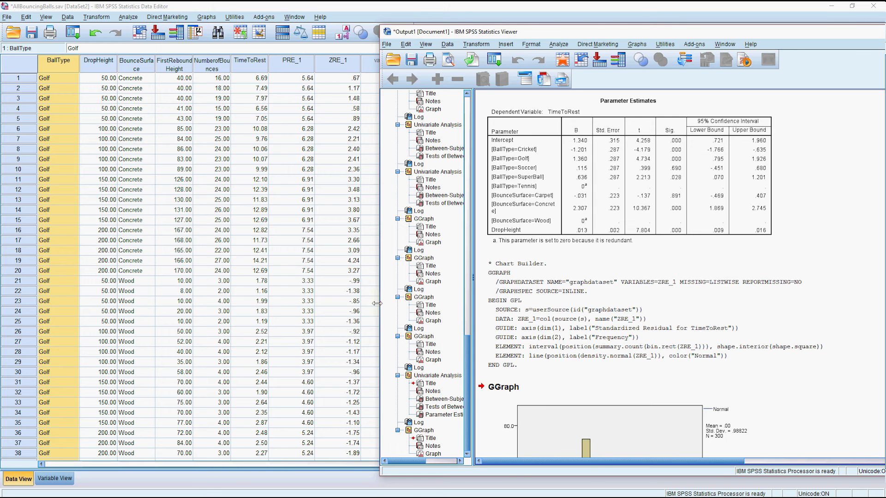
# Widen the Viewer to display the residual histogram (Mean .00, Std. Dev .98822).
pyautogui.moveTo(377, 303); pyautogui.dragTo(145, 303)
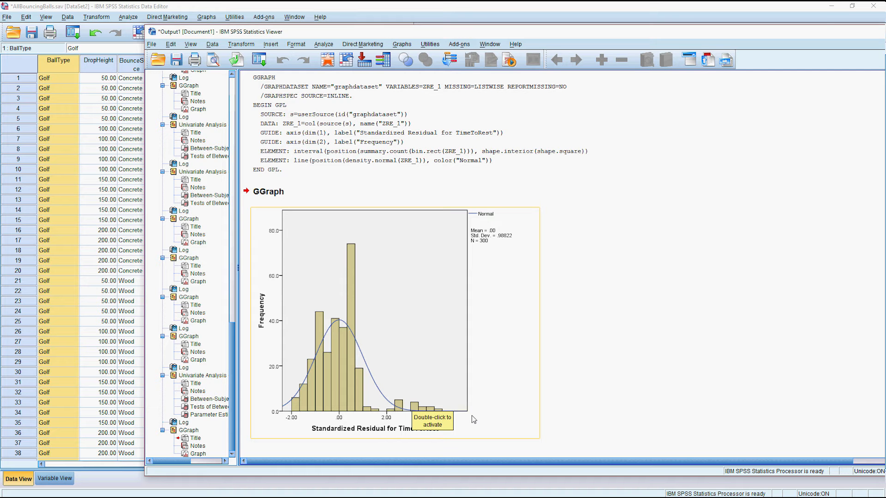
pyautogui.click(498, 416)
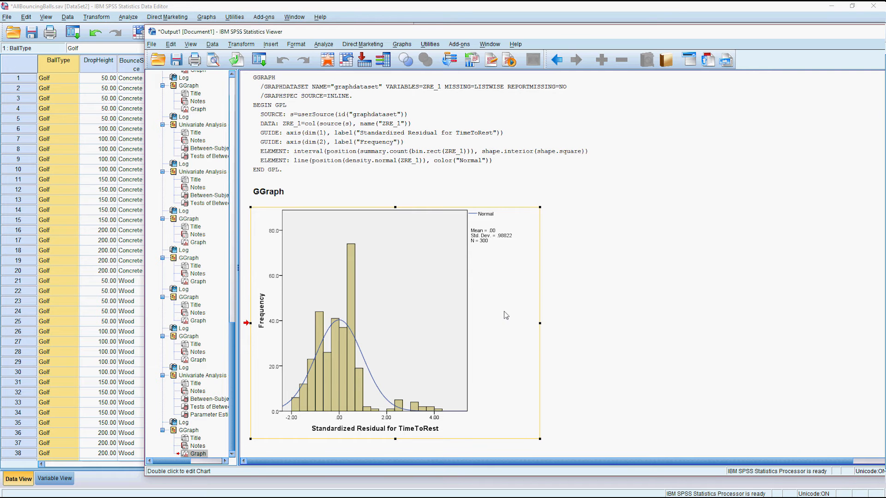
pyautogui.click(402, 44)
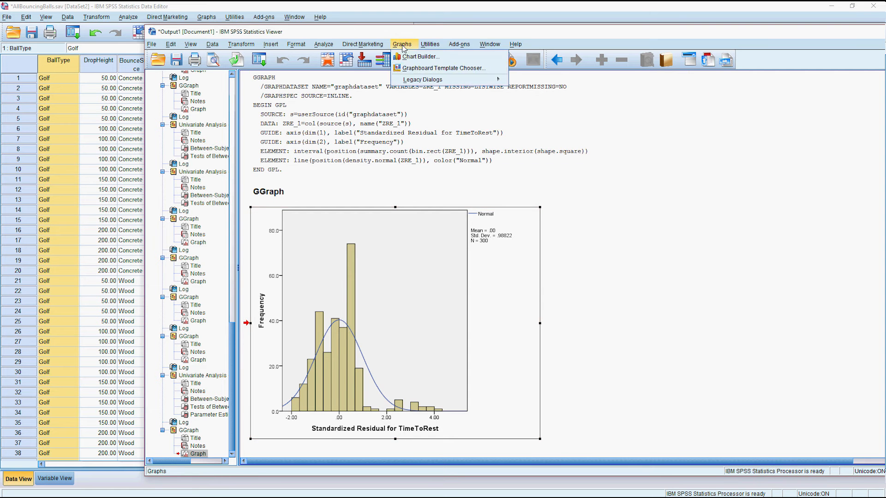
# Chart standardized residuals on the Y axis against predicted values on the X axis as a simple scatterplot.
pyautogui.click(421, 56)
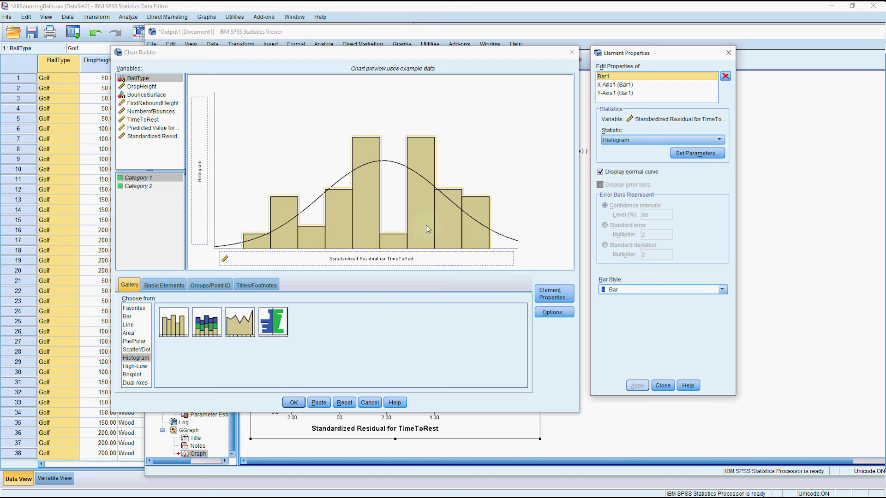
pyautogui.click(141, 350)
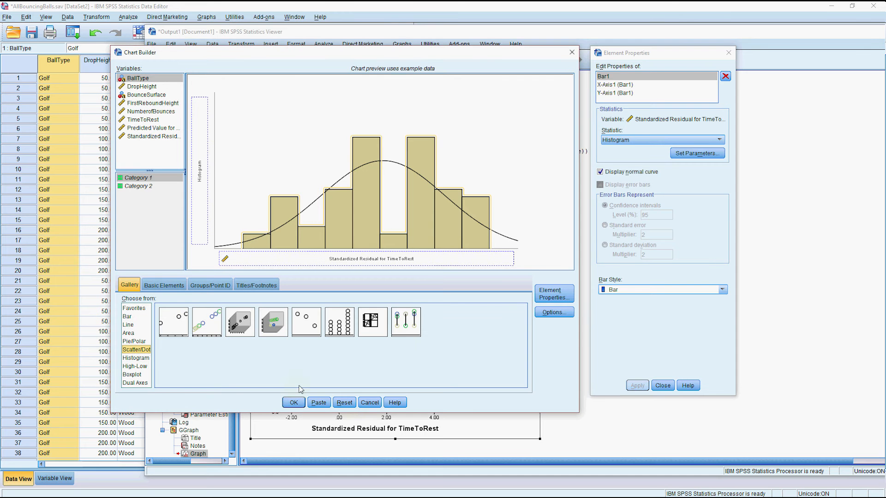
pyautogui.click(344, 403)
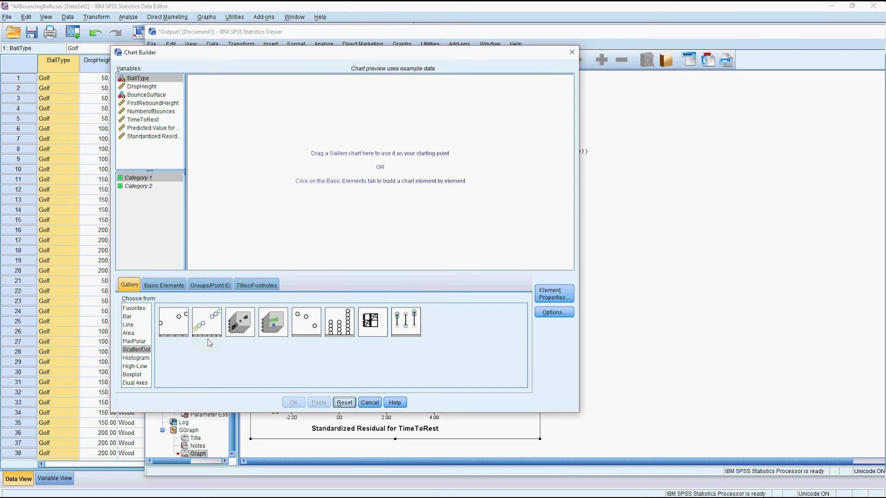
pyautogui.moveTo(173, 322); pyautogui.dragTo(296, 200)
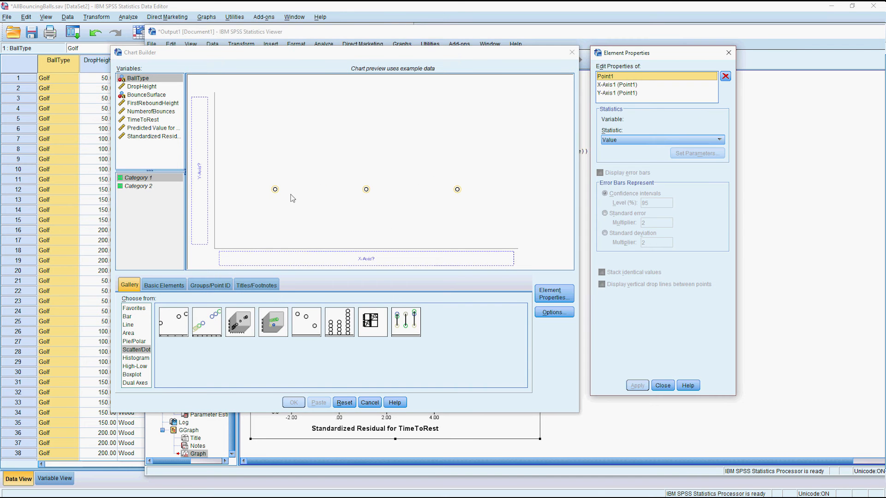
pyautogui.moveTo(166, 129); pyautogui.dragTo(291, 253)
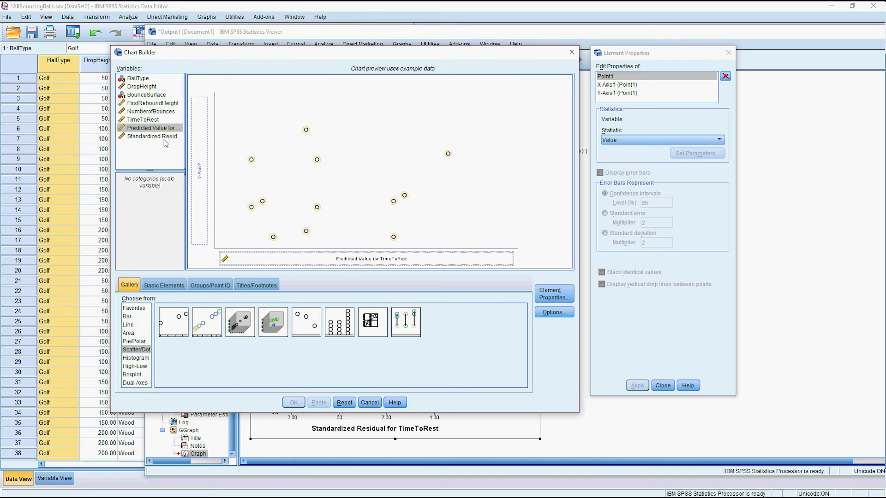
pyautogui.moveTo(165, 143); pyautogui.dragTo(204, 164)
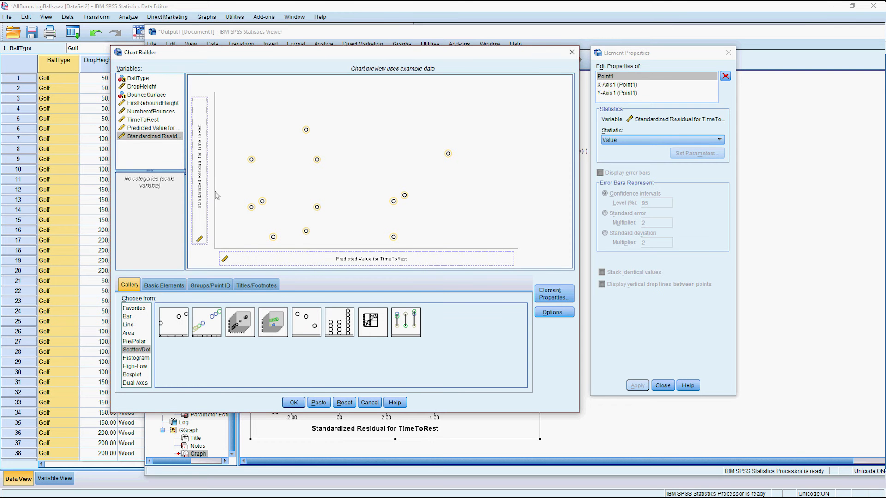
pyautogui.click(292, 399)
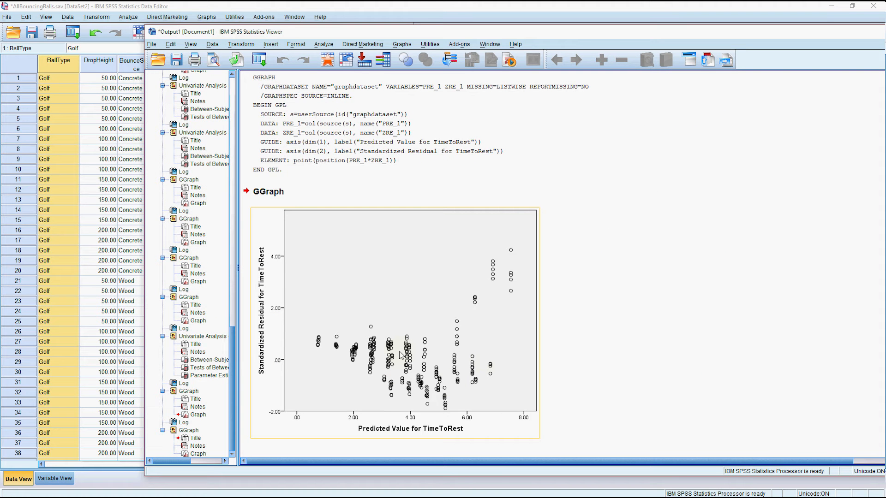
# Add a Y-axis reference line at position 0 to the residual scatterplot.
pyautogui.click(467, 339)
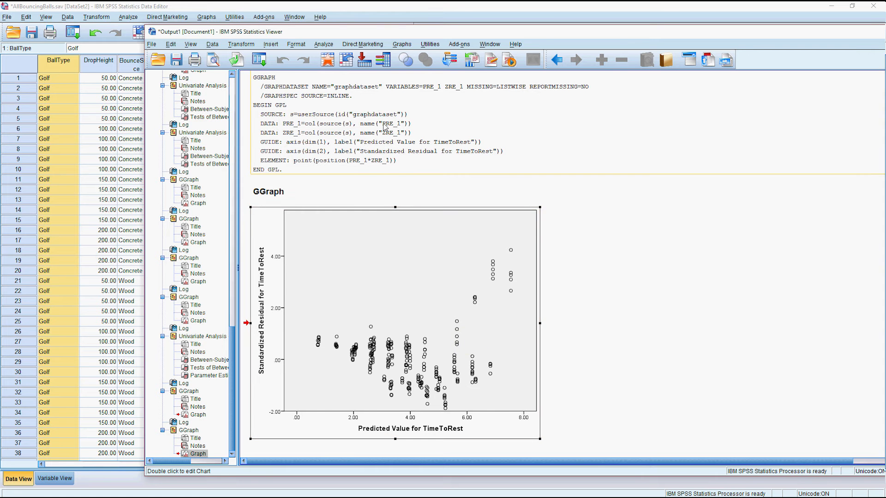
pyautogui.doubleClick(341, 254)
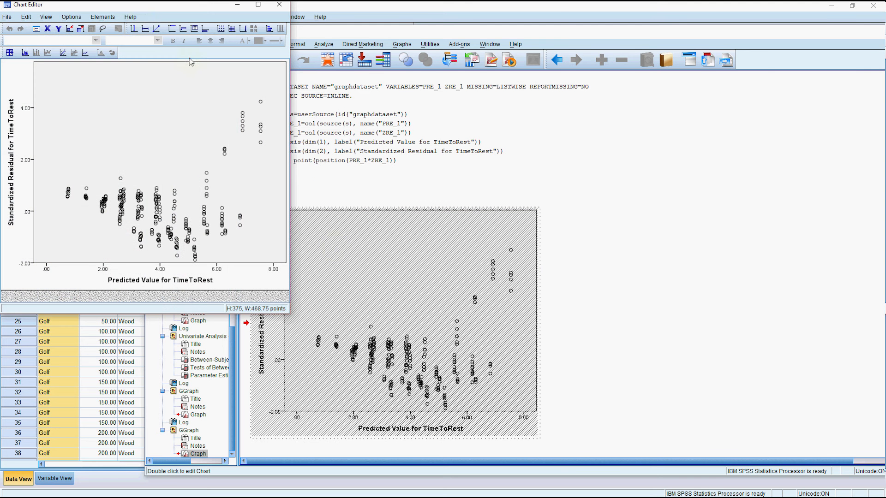
pyautogui.click(144, 29)
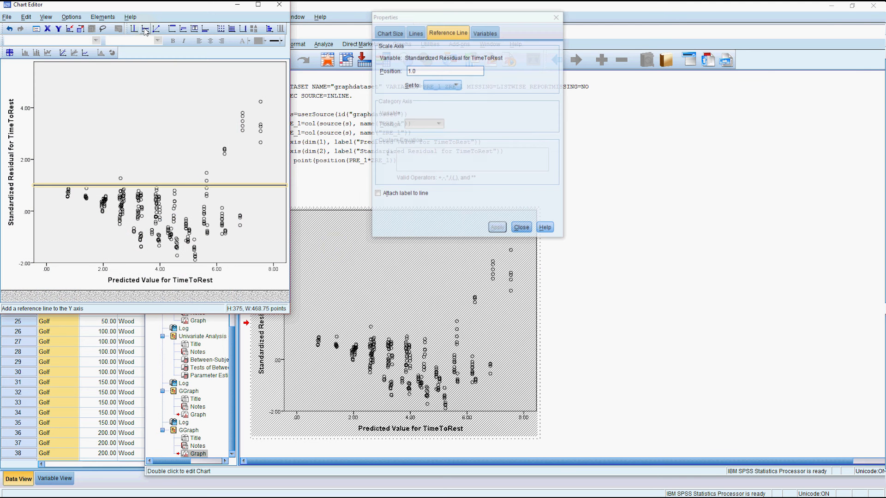
pyautogui.doubleClick(423, 71)
pyautogui.write('0')
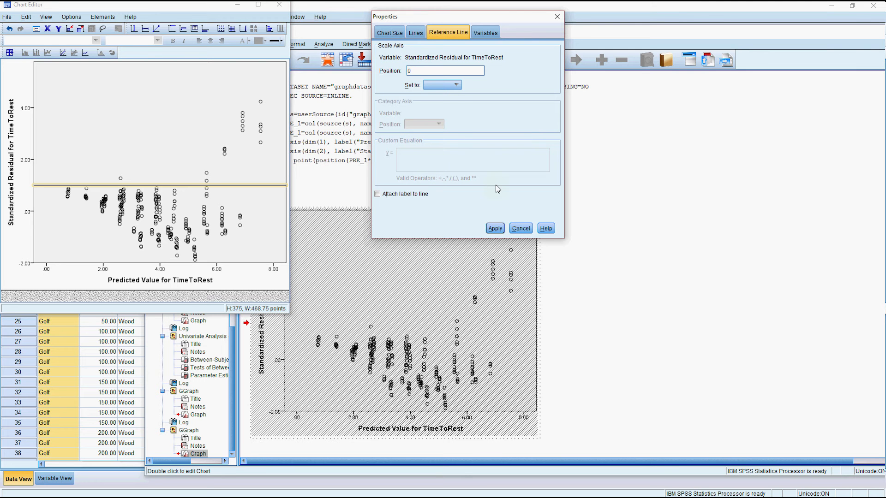
pyautogui.click(495, 228)
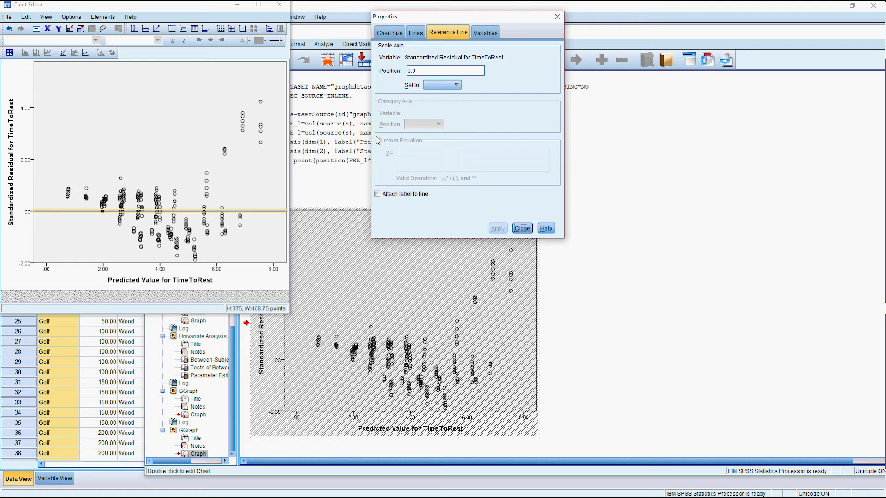
pyautogui.click(522, 228)
pyautogui.hotkey('alt', 'F4')
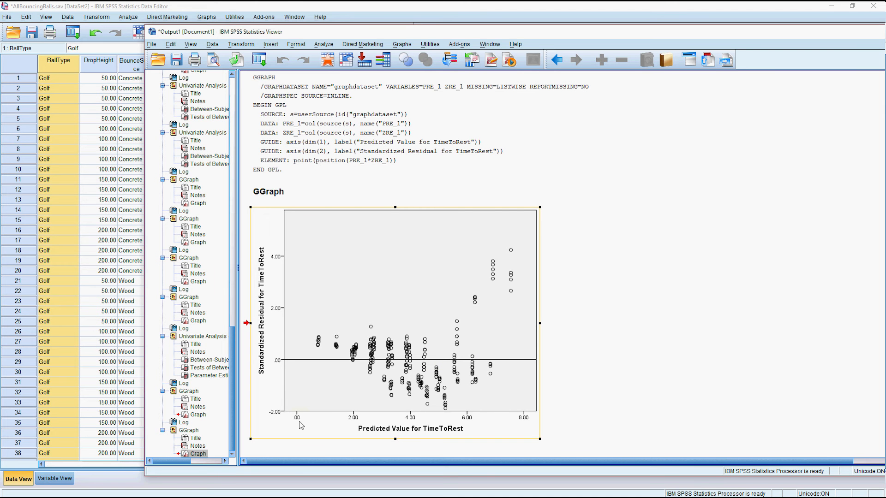
# Set the scatterplot's vertical axis minimum to -4, trying -3 first, so it spans -4 to 6.
pyautogui.doubleClick(277, 413)
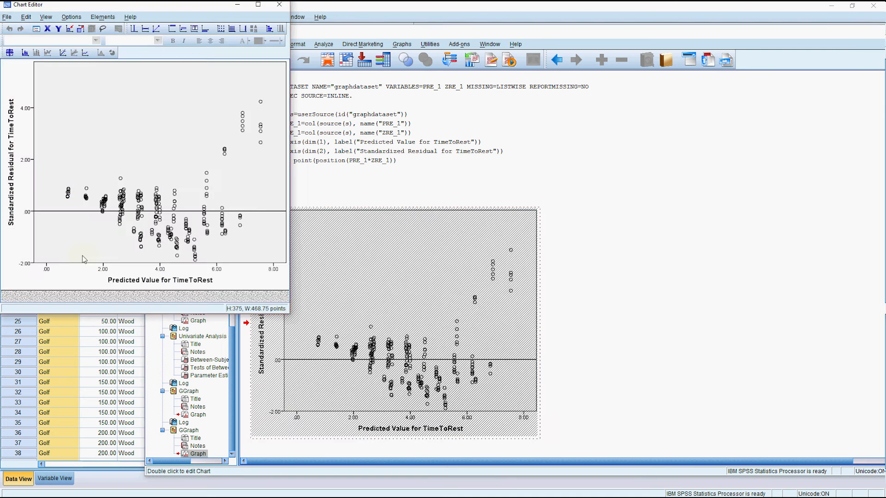
pyautogui.doubleClick(27, 265)
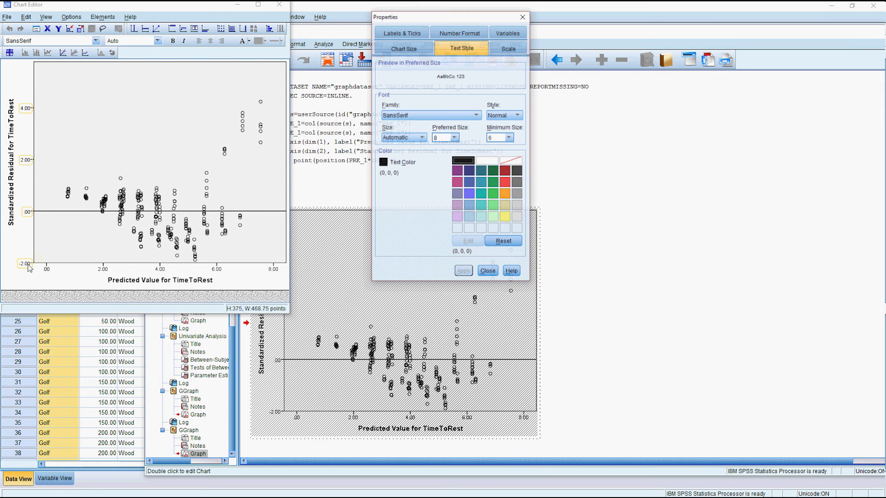
pyautogui.click(508, 48)
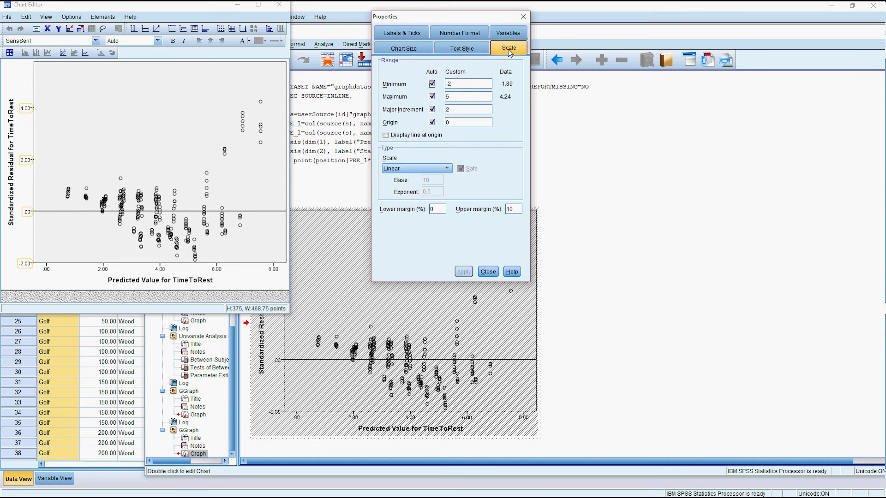
pyautogui.click(433, 83)
pyautogui.write('-3')
pyautogui.click(460, 272)
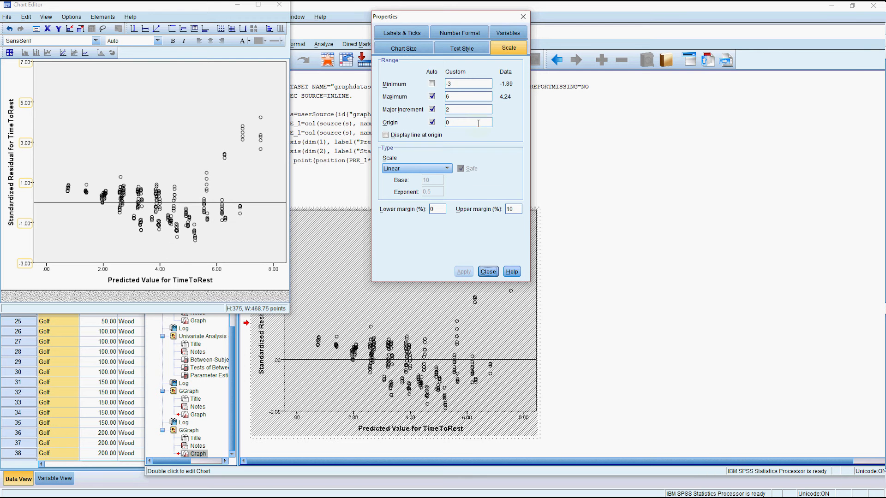
pyautogui.moveTo(463, 83); pyautogui.dragTo(434, 79)
pyautogui.write('-4')
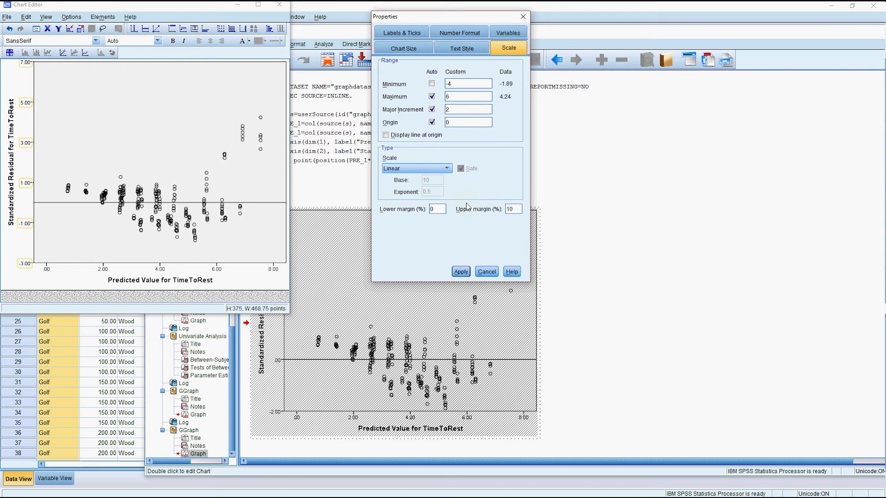
pyautogui.click(459, 272)
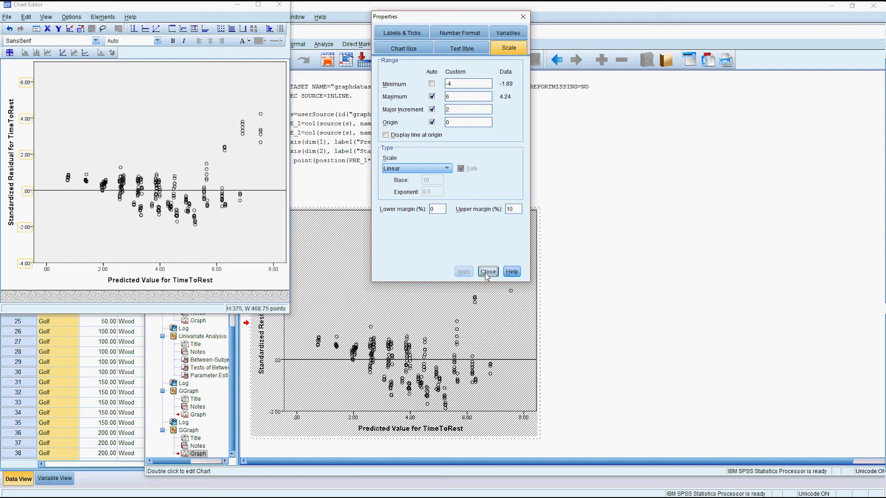
pyautogui.click(279, 5)
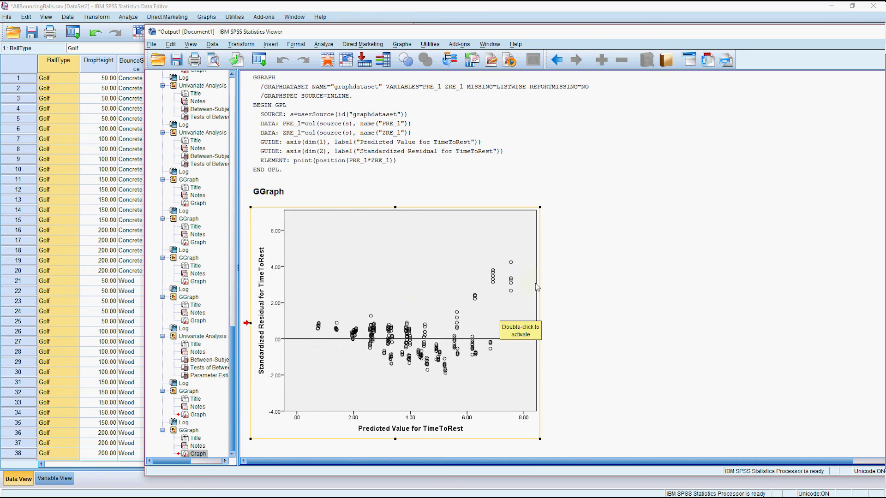
pyautogui.scroll(5, 536, 287)
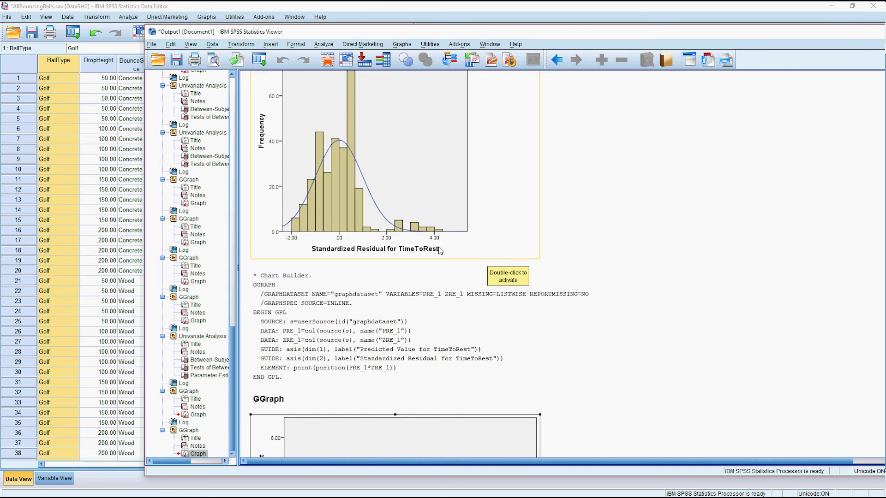
pyautogui.scroll(-5, 439, 233)
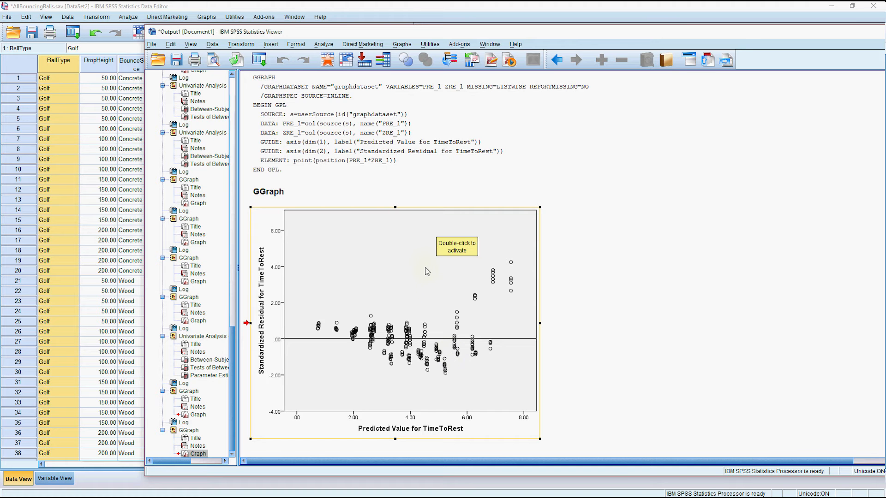
pyautogui.scroll(10, 426, 271)
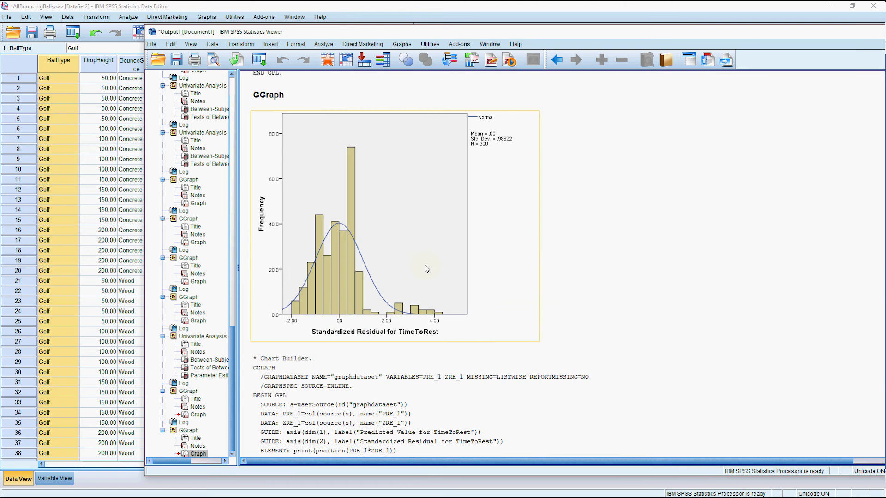
pyautogui.scroll(15, 427, 269)
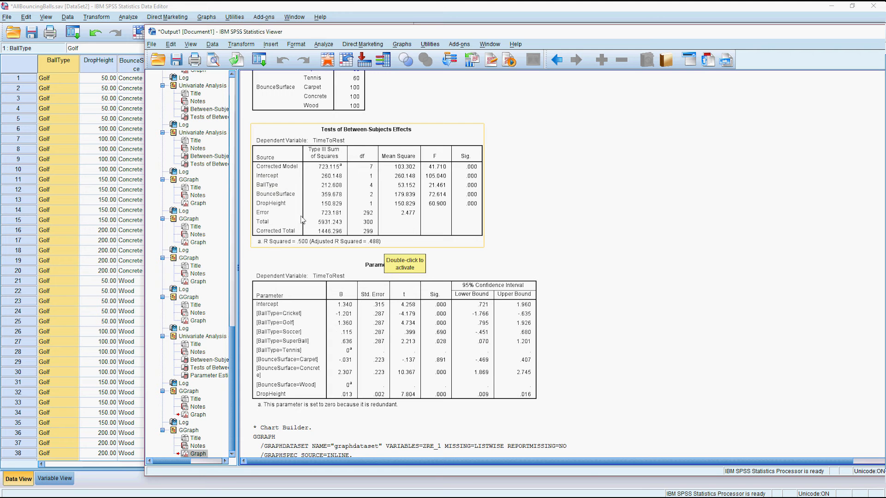
pyautogui.scroll(-10, 338, 255)
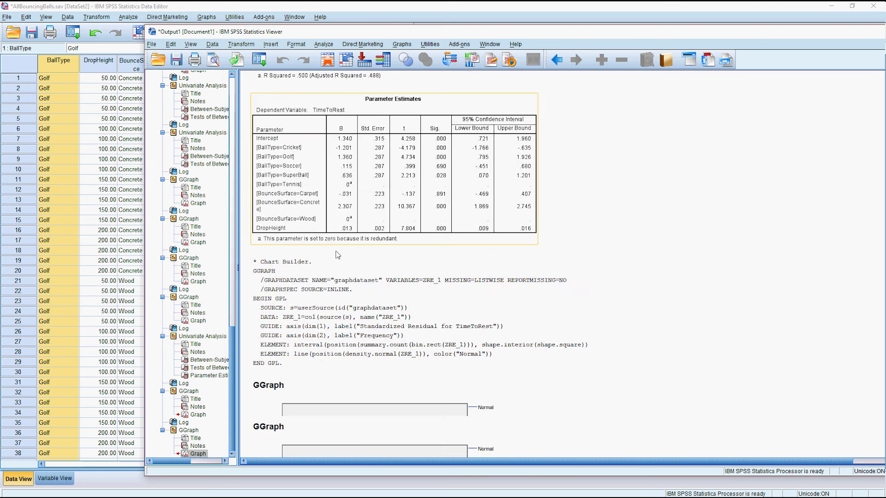
pyautogui.scroll(-15, 336, 249)
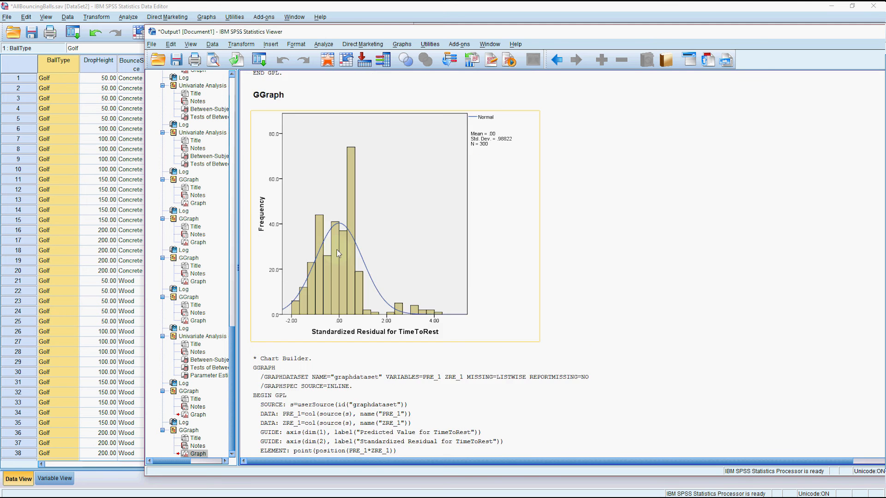
pyautogui.scroll(1, 415, 185)
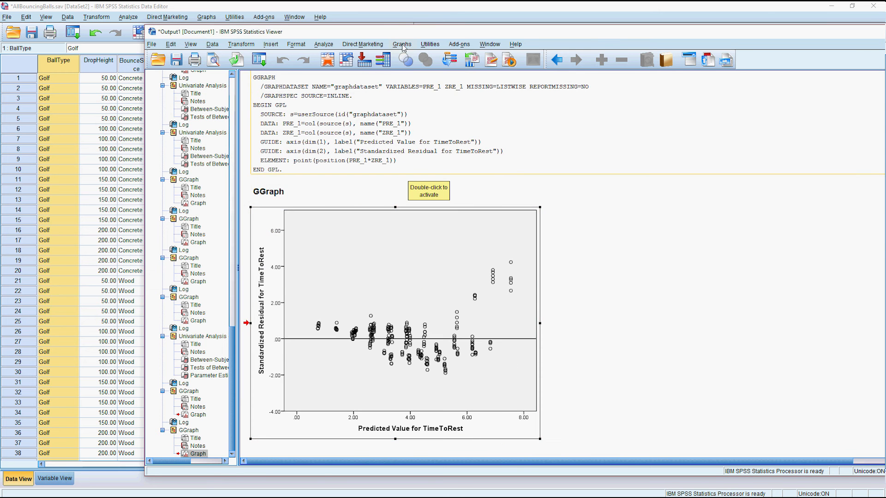
# Reset the Chart Builder and place a grouped scatterplot on the empty canvas.
pyautogui.click(401, 44)
pyautogui.click(417, 54)
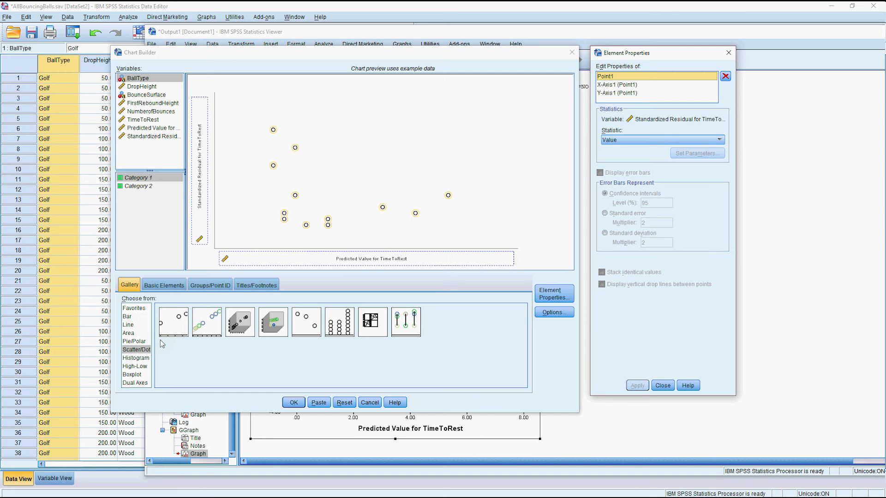
pyautogui.moveTo(210, 329); pyautogui.dragTo(272, 190)
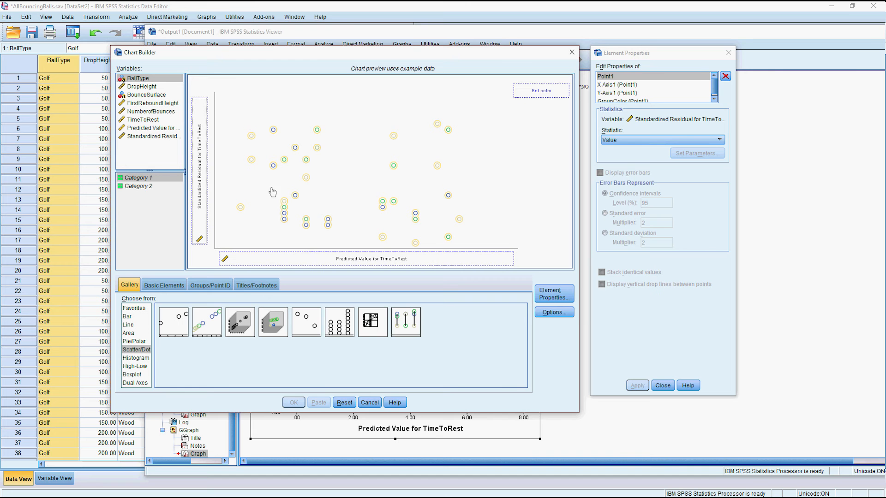
pyautogui.click(344, 402)
pyautogui.moveTo(207, 322); pyautogui.dragTo(199, 148)
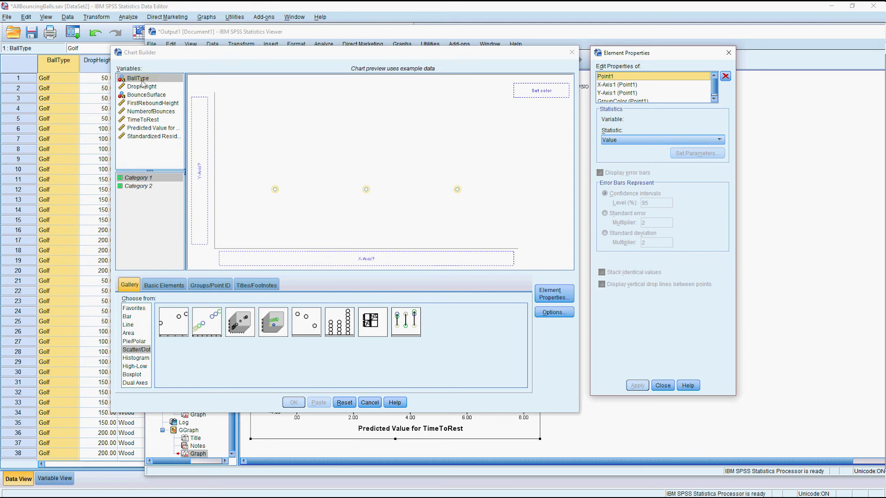
# Put DropHeight on the x-axis and TimeToRest on the y-axis, colour by BallType, and create the chart.
pyautogui.moveTo(141, 88); pyautogui.dragTo(199, 170)
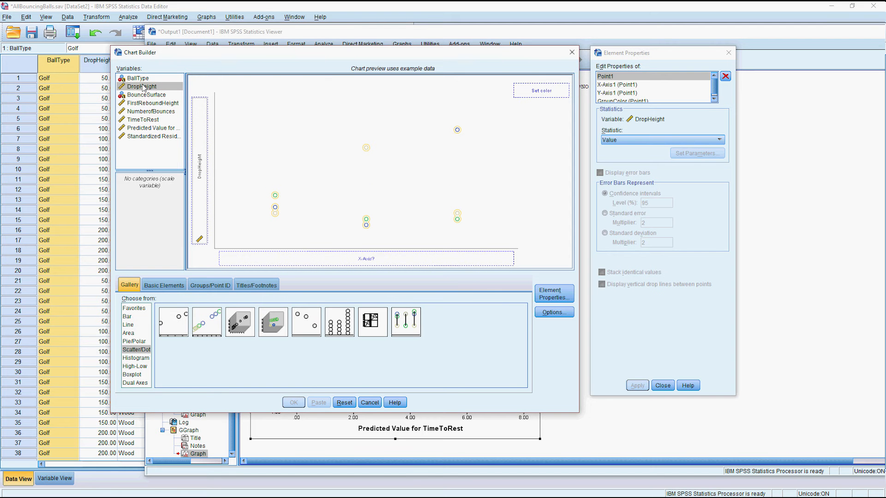
pyautogui.moveTo(202, 174); pyautogui.dragTo(277, 255)
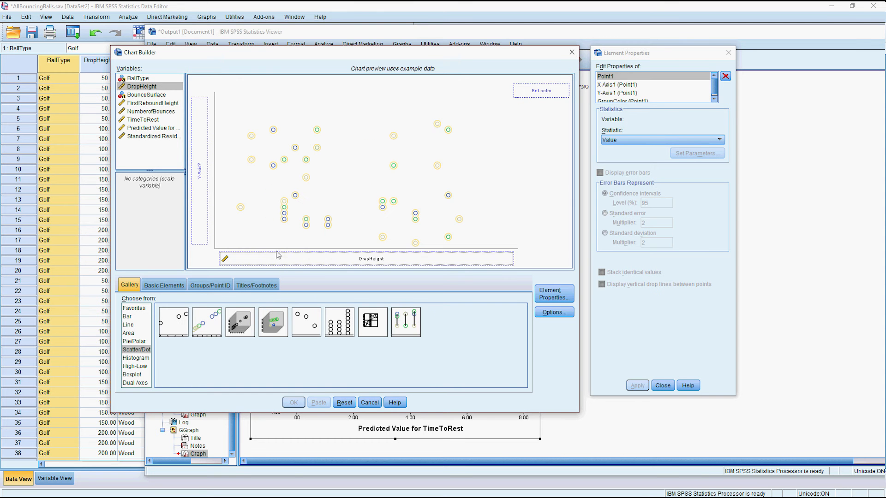
pyautogui.moveTo(152, 120); pyautogui.dragTo(193, 137)
pyautogui.moveTo(138, 78); pyautogui.dragTo(541, 91)
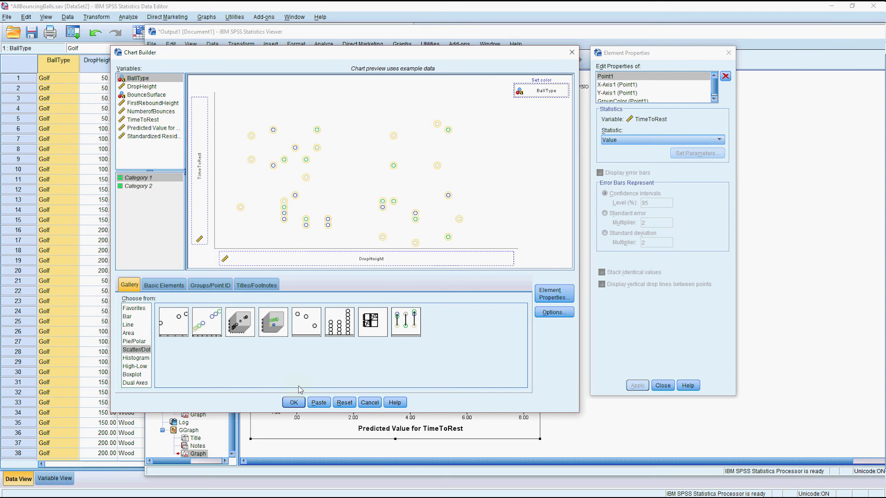
pyautogui.click(295, 402)
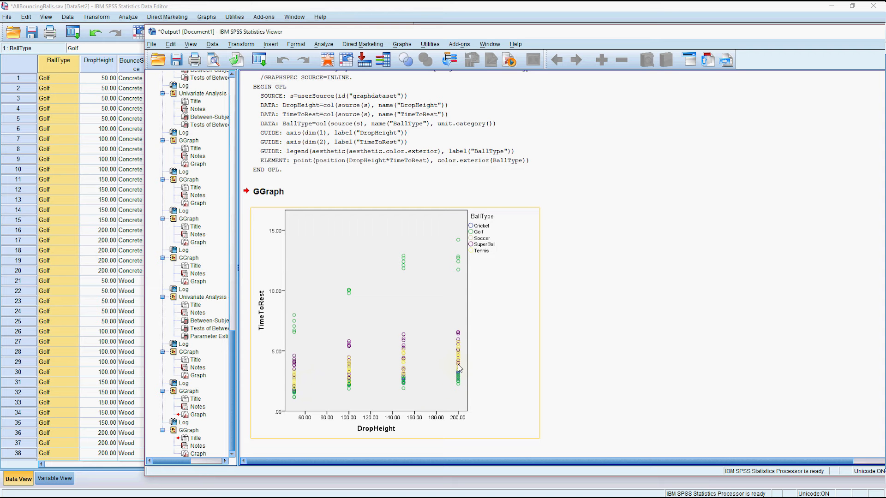
# Open the scatterplot in the Chart Editor and set the chart height to 600.
pyautogui.doubleClick(443, 398)
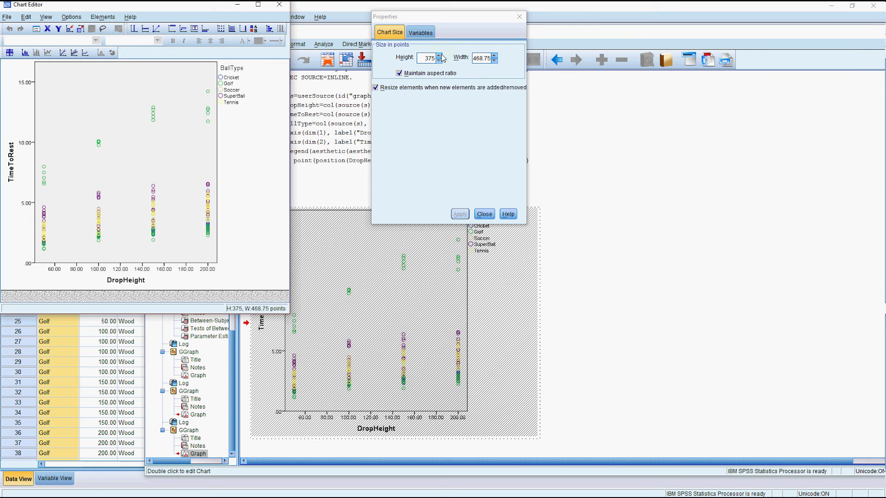
pyautogui.click(478, 58)
pyautogui.write('600')
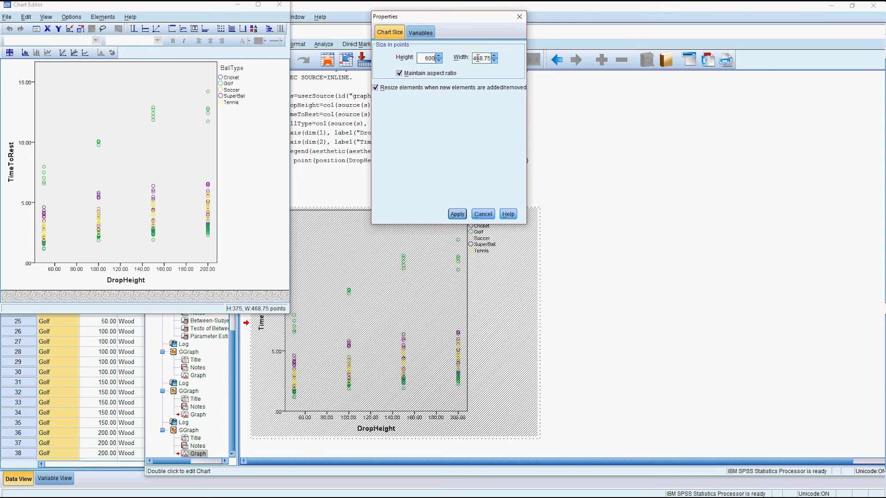
pyautogui.click(456, 215)
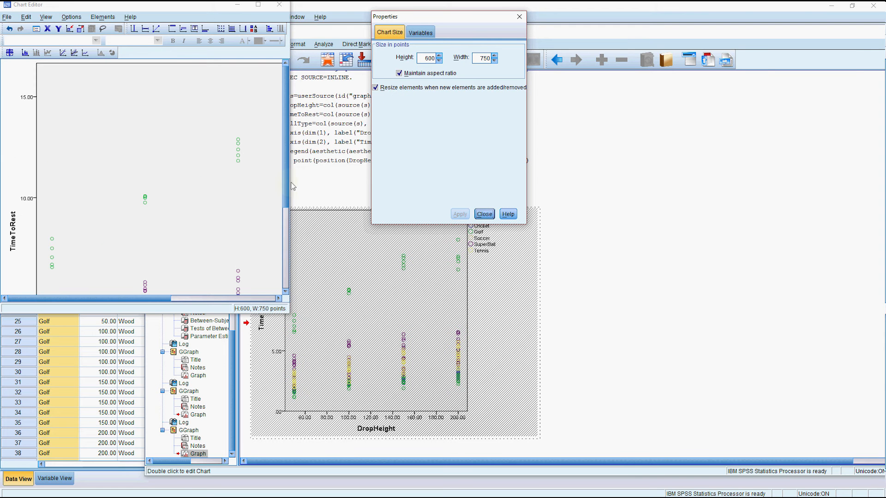
# Set the data markers to size 15.
pyautogui.click(239, 165)
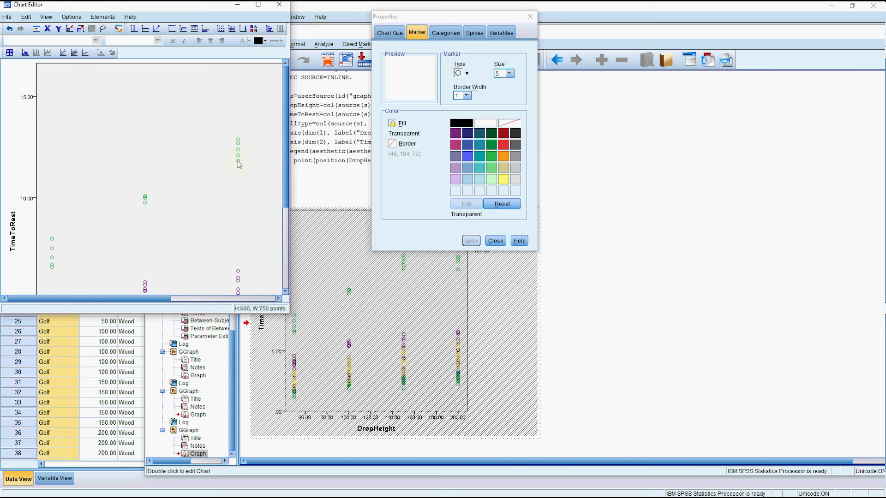
pyautogui.click(509, 74)
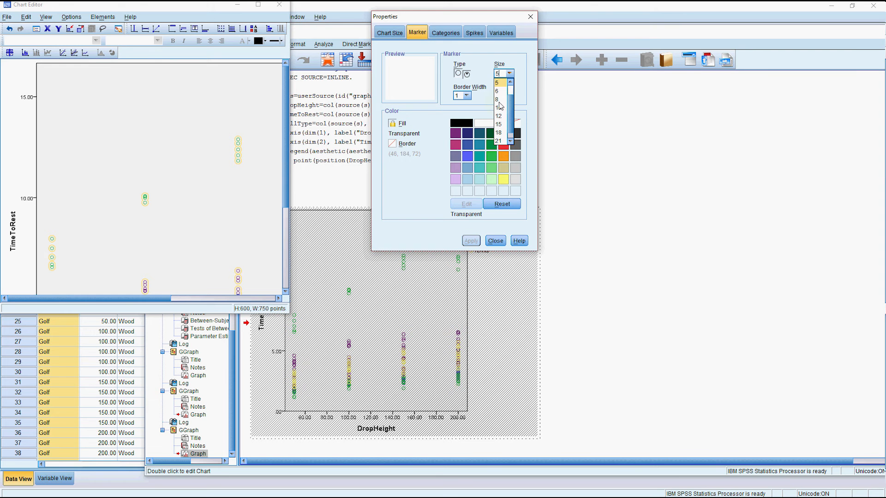
pyautogui.click(499, 124)
pyautogui.click(466, 244)
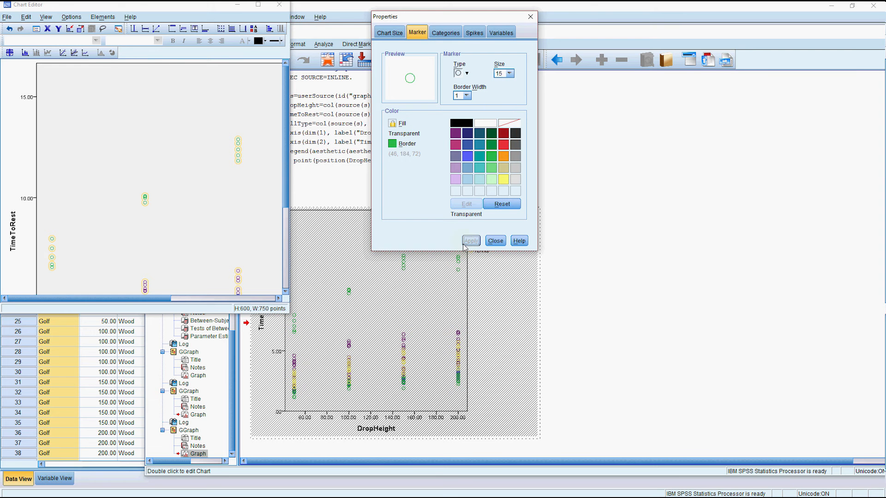
# Give the plot area a white fill and close the Properties window.
pyautogui.click(264, 191)
pyautogui.click(479, 82)
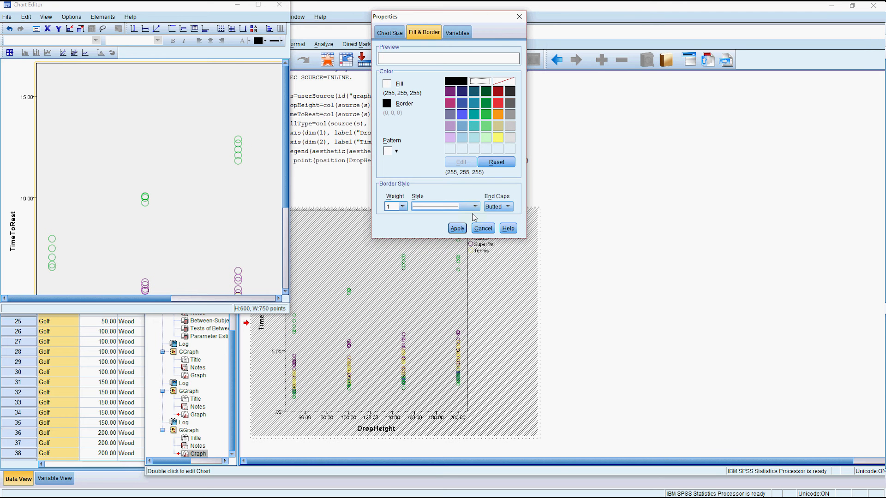
pyautogui.click(456, 228)
pyautogui.click(483, 229)
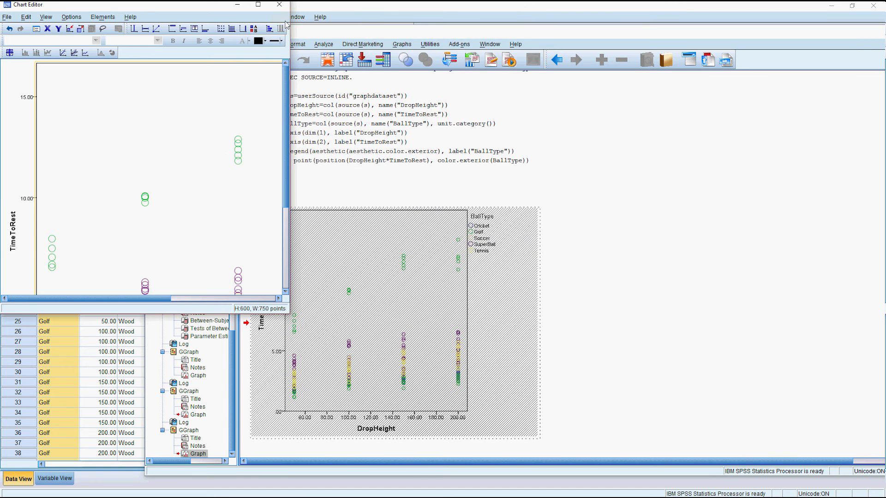
# Close the Chart Editor and scroll the Viewer to compare the enlarged scatterplot with the residual plot.
pyautogui.click(279, 4)
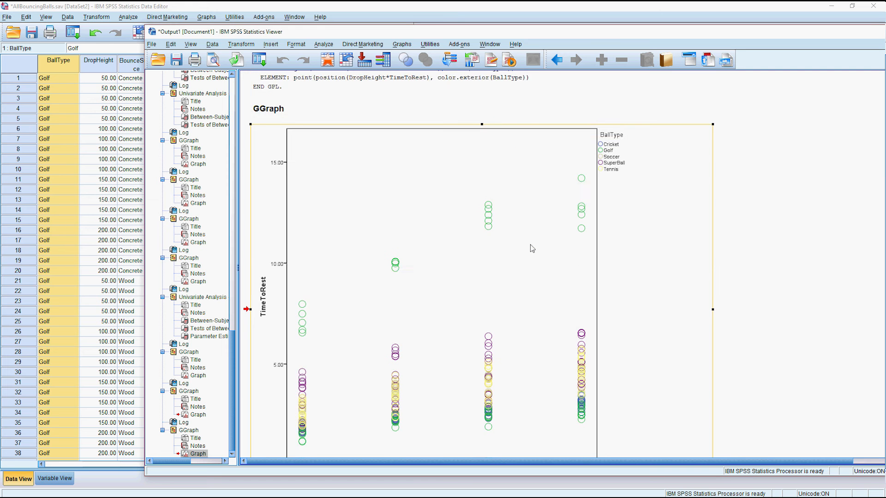
pyautogui.scroll(-2, 532, 248)
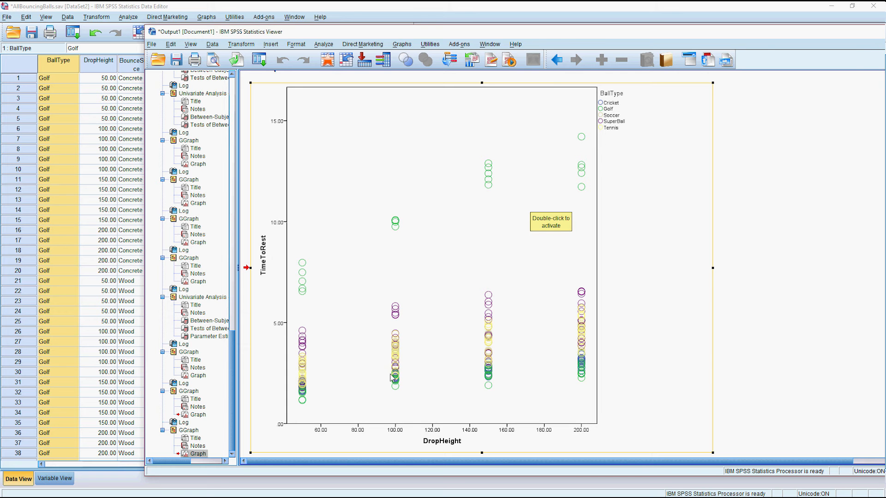
pyautogui.scroll(-1, 451, 310)
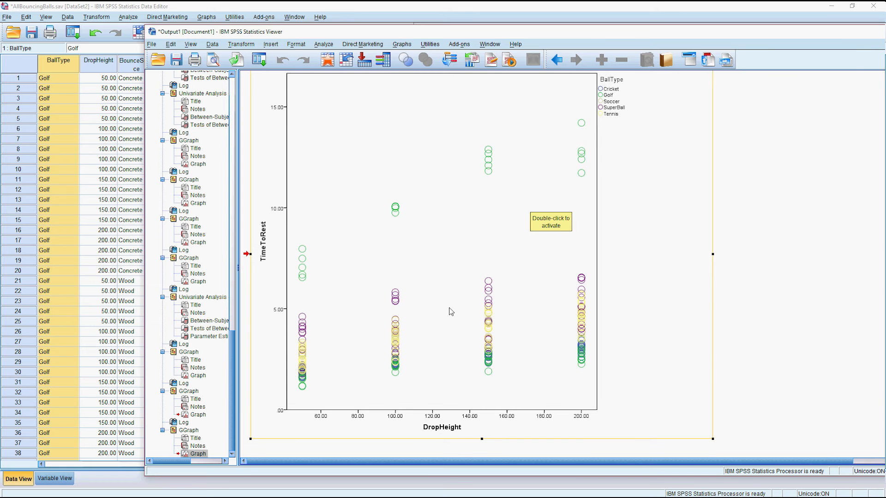
pyautogui.scroll(15, 451, 311)
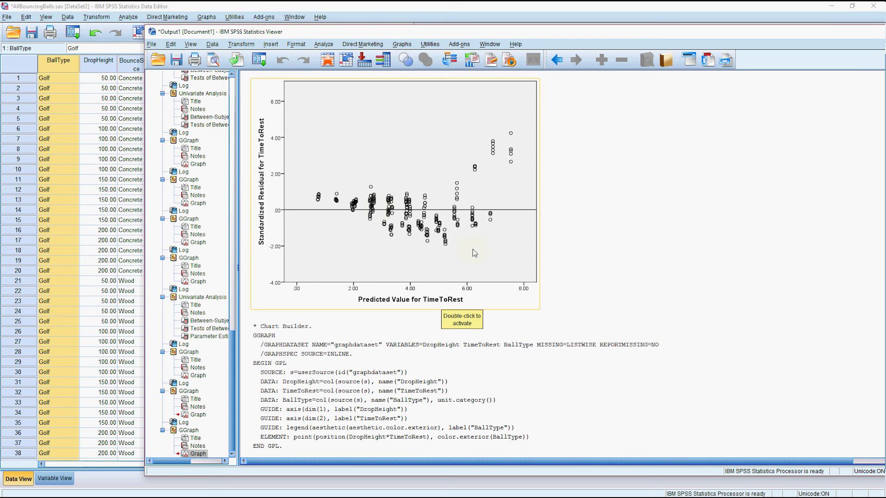
pyautogui.scroll(-10, 475, 254)
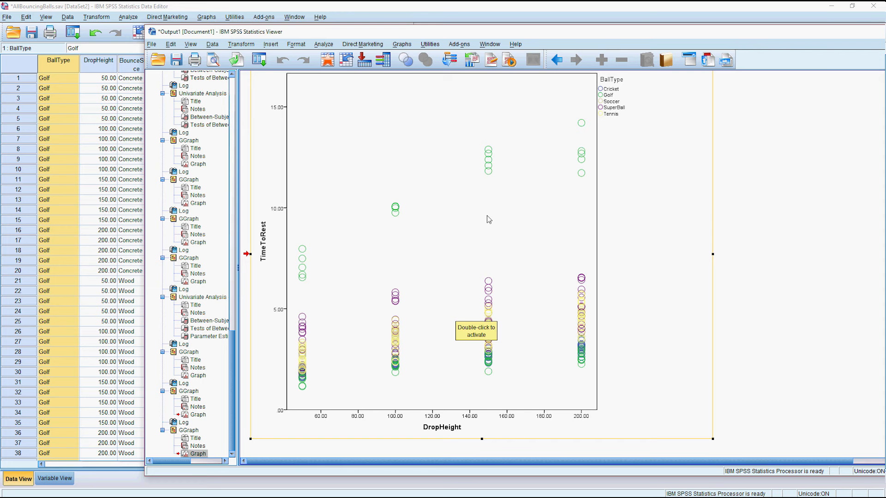
pyautogui.scroll(5, 479, 211)
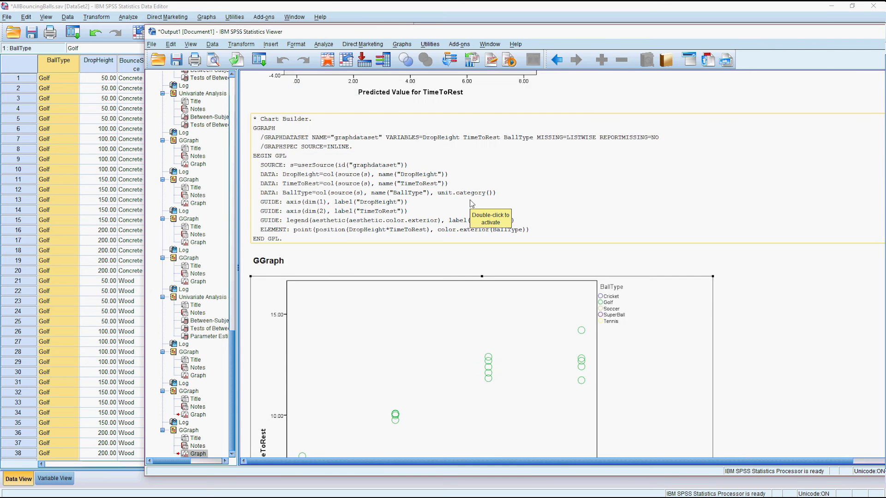
pyautogui.scroll(2, 472, 204)
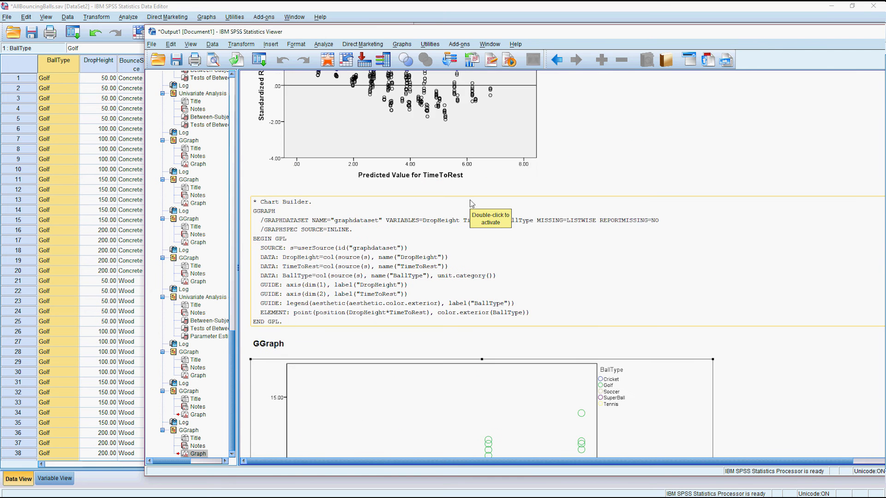
pyautogui.click(331, 45)
# In the Univariate model settings, add a BallType*BounceSurface interaction term.
pyautogui.moveTo(372, 95)
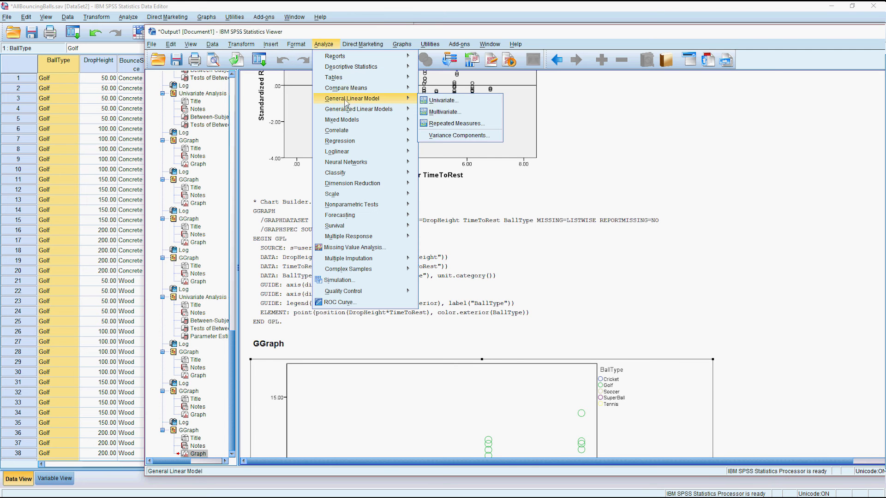
pyautogui.click(439, 103)
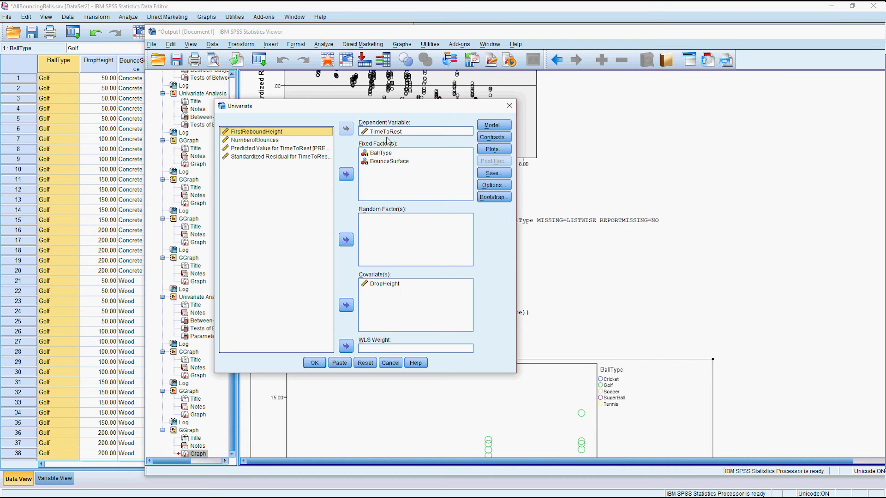
pyautogui.moveTo(377, 107); pyautogui.dragTo(225, 55)
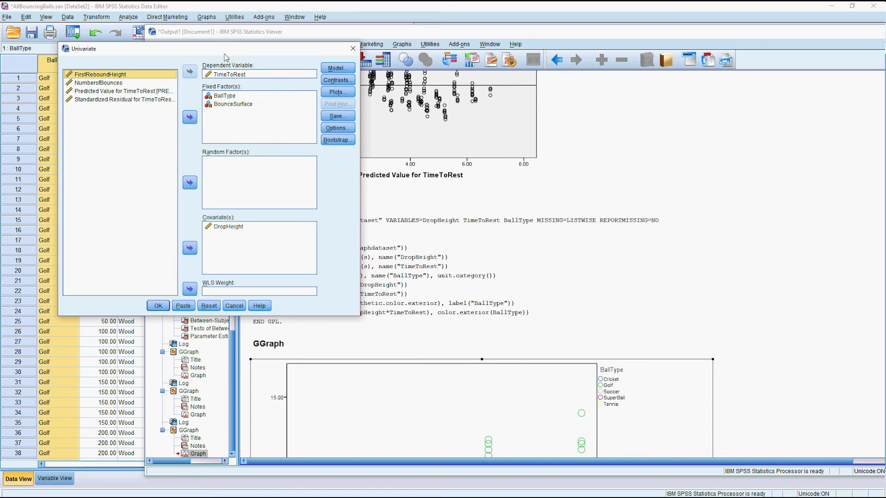
pyautogui.click(337, 68)
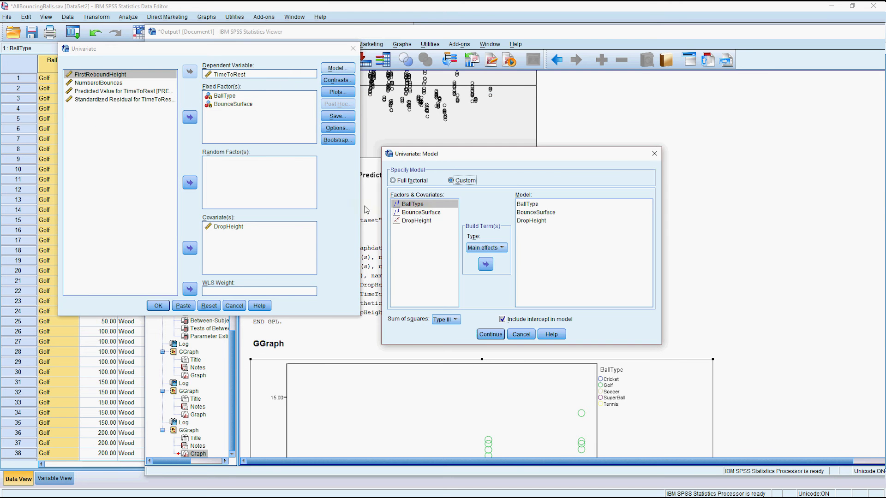
pyautogui.keyDown('shift'); pyautogui.click(424, 213); pyautogui.keyUp('shift')
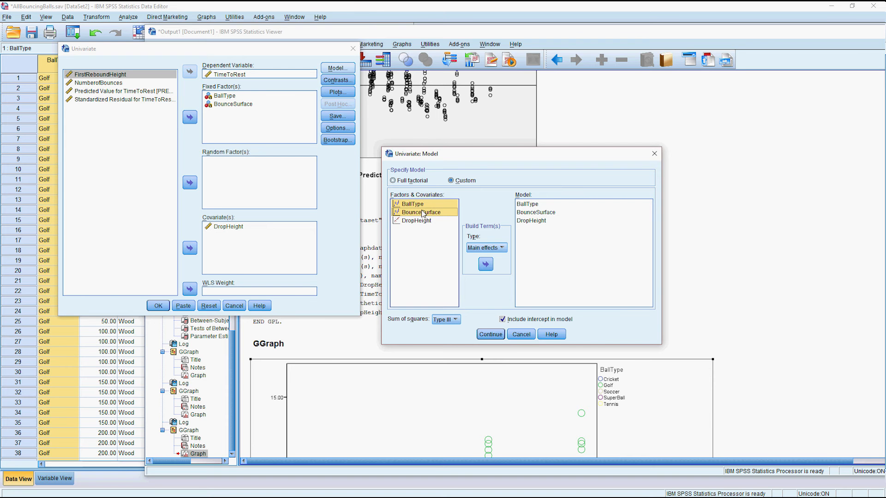
pyautogui.click(487, 248)
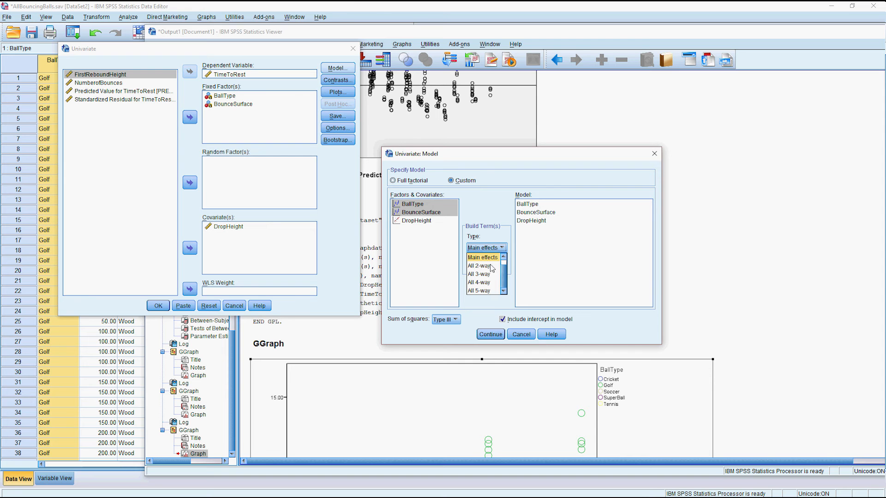
pyautogui.scroll(1, 490, 270)
pyautogui.click(482, 258)
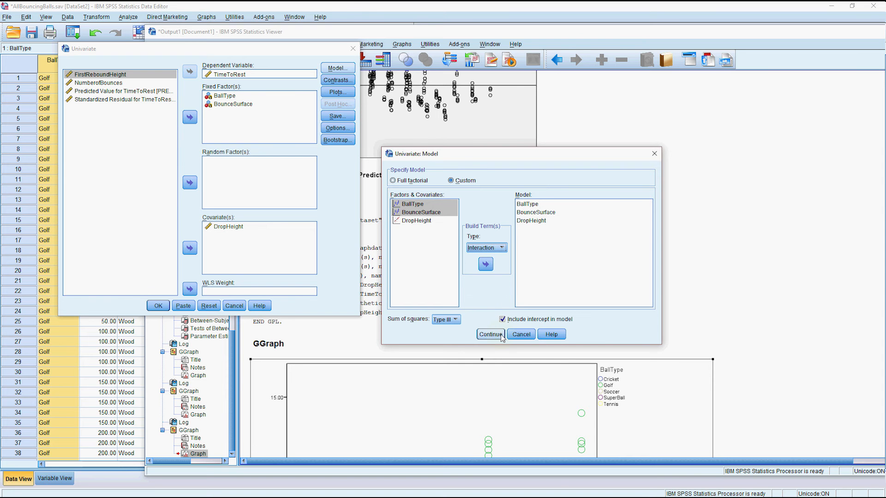
pyautogui.click(485, 265)
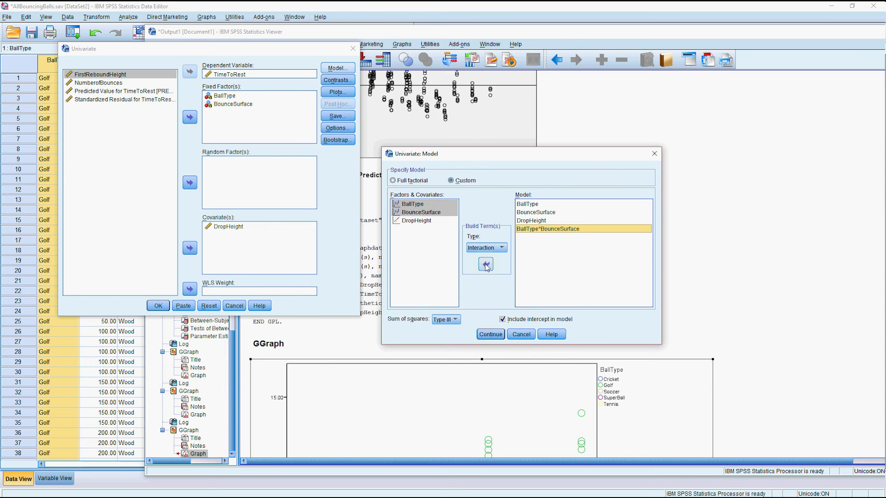
# Finish the custom model with DropHeight and run the TimeToRest ANOVA with the interaction.
pyautogui.click(428, 221)
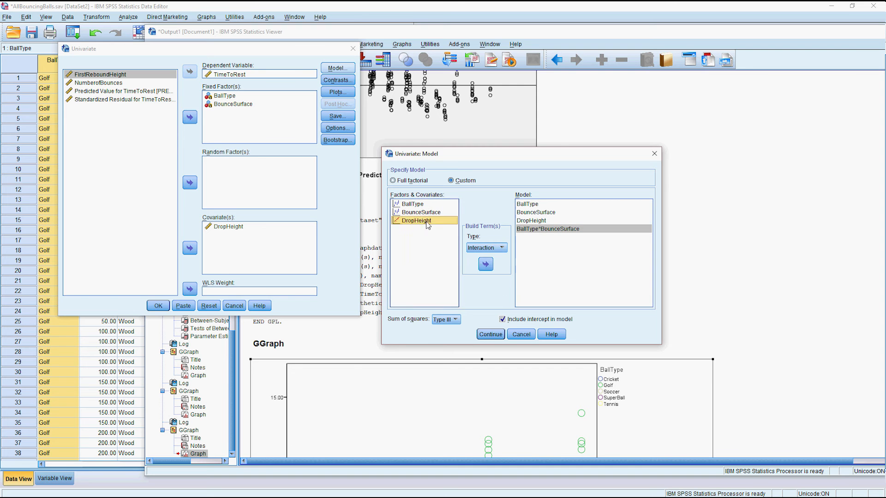
pyautogui.click(499, 249)
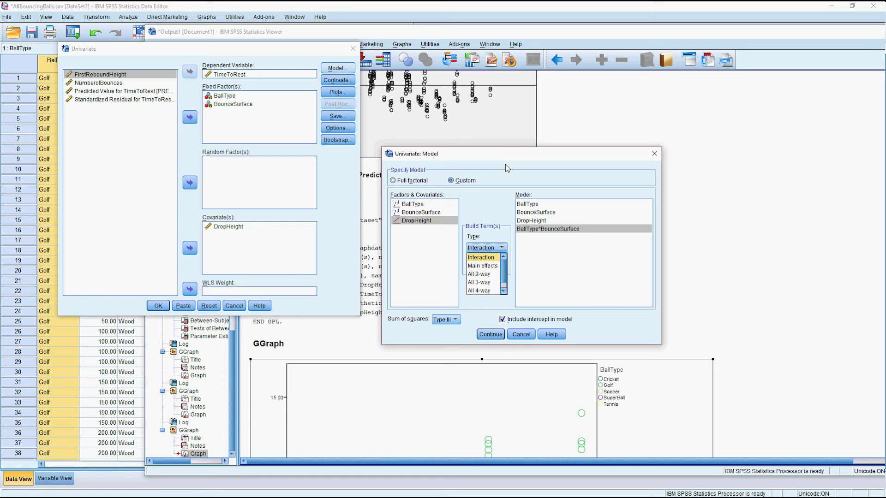
pyautogui.click(486, 334)
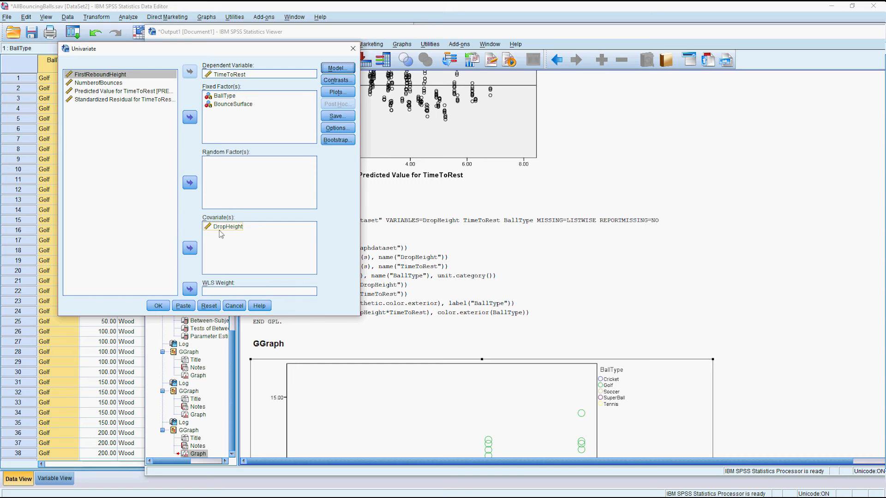
pyautogui.click(158, 307)
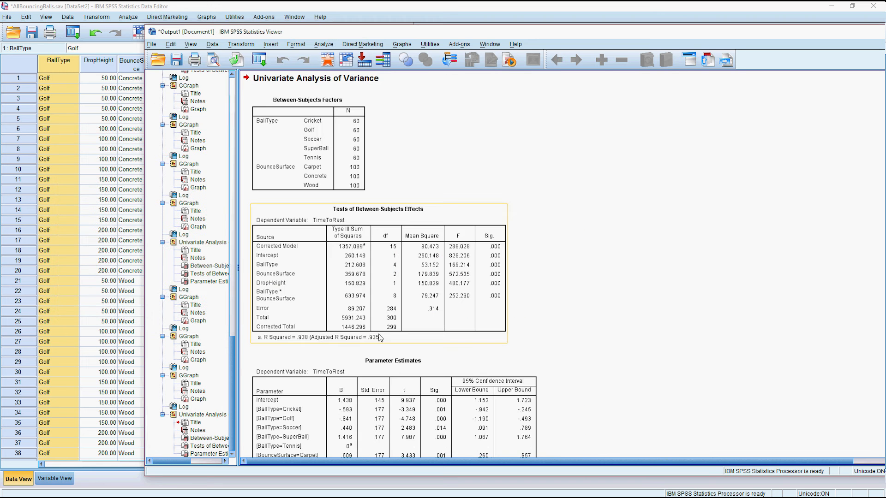
# Look over the interaction ANOVA output, then go to the Graphs menu for a new chart.
pyautogui.scroll(-3, 497, 249)
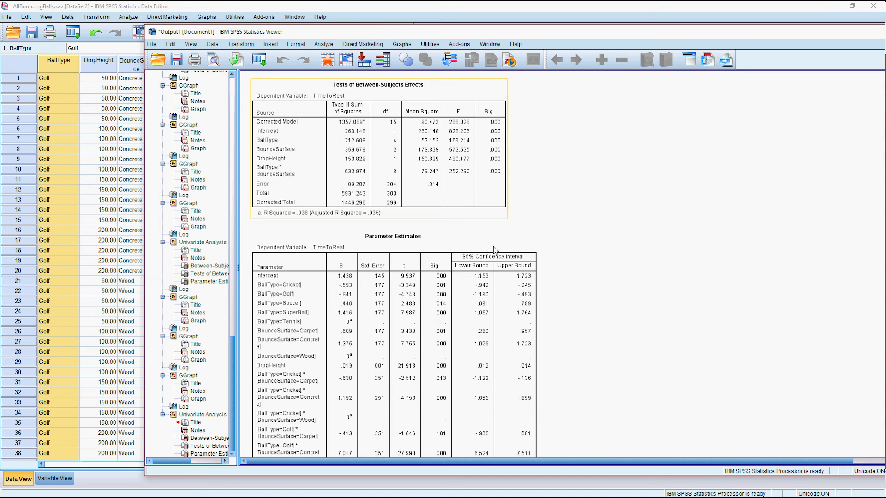
pyautogui.scroll(2, 482, 243)
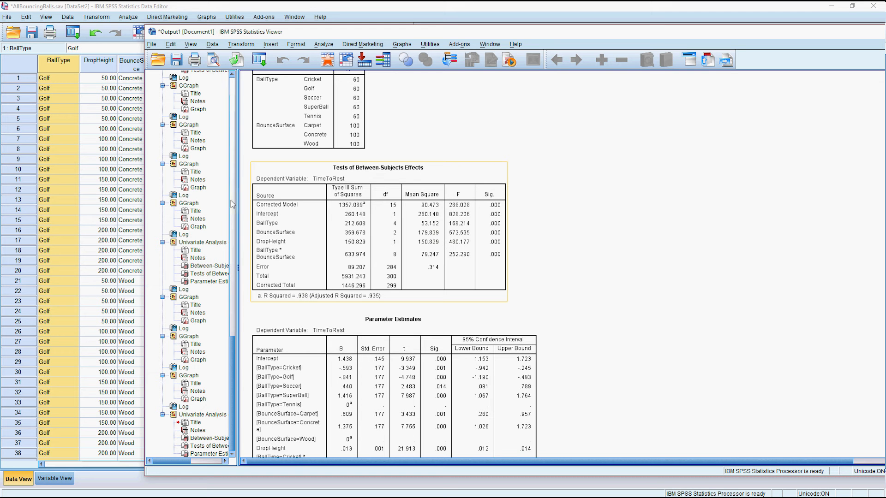
pyautogui.click(401, 45)
# Build a simple histogram of Standardized Residual for TimeToRest with a normal curve overlaid.
pyautogui.click(443, 63)
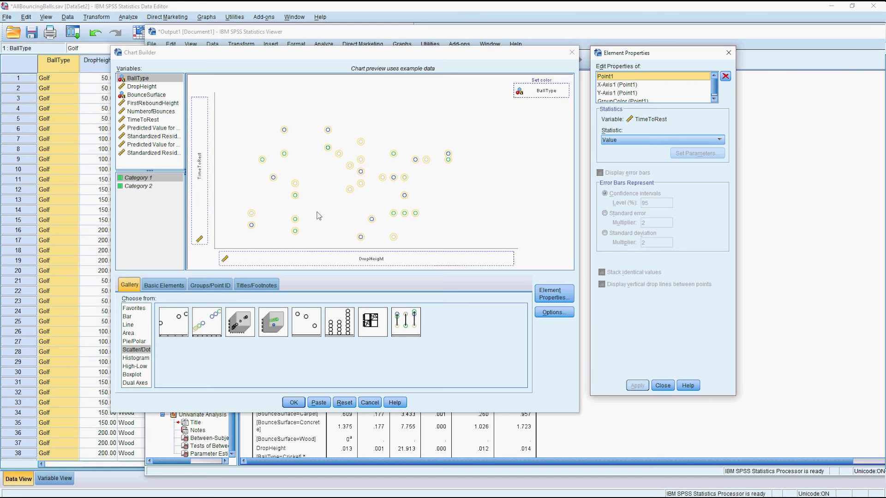
pyautogui.click(136, 358)
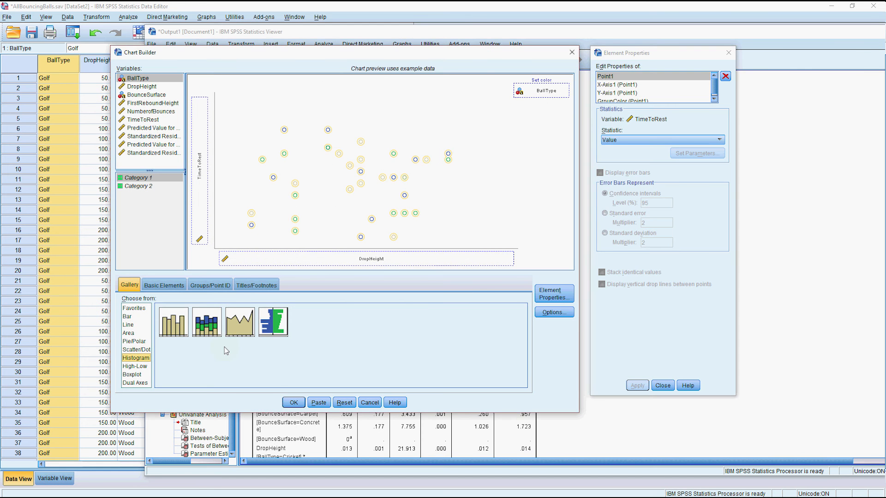
pyautogui.click(344, 403)
pyautogui.moveTo(173, 321); pyautogui.dragTo(285, 193)
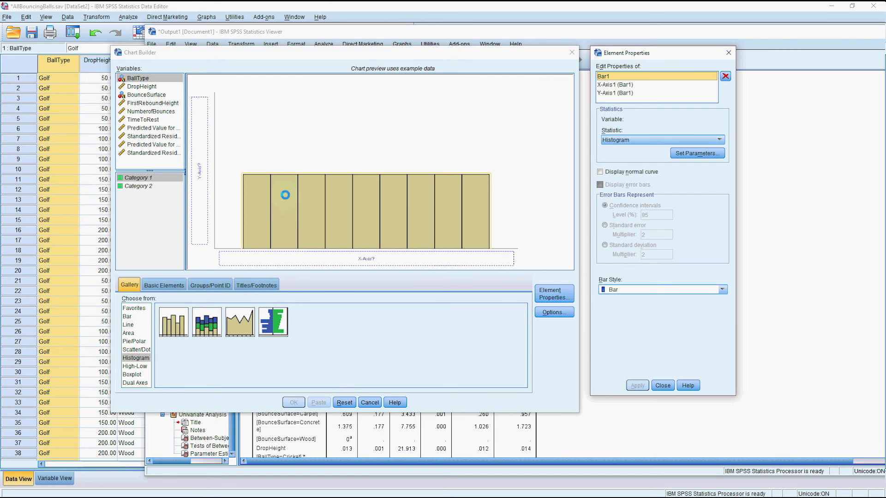
pyautogui.moveTo(152, 153); pyautogui.dragTo(332, 258)
pyautogui.click(606, 173)
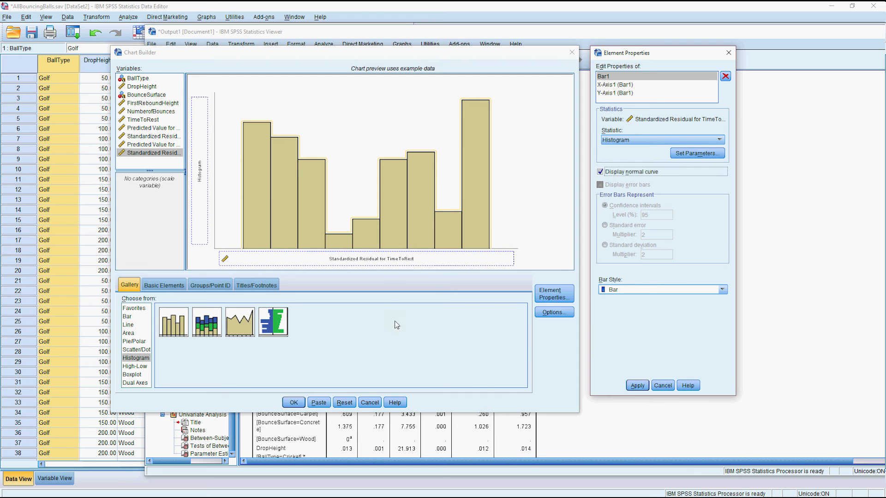
pyautogui.click(637, 386)
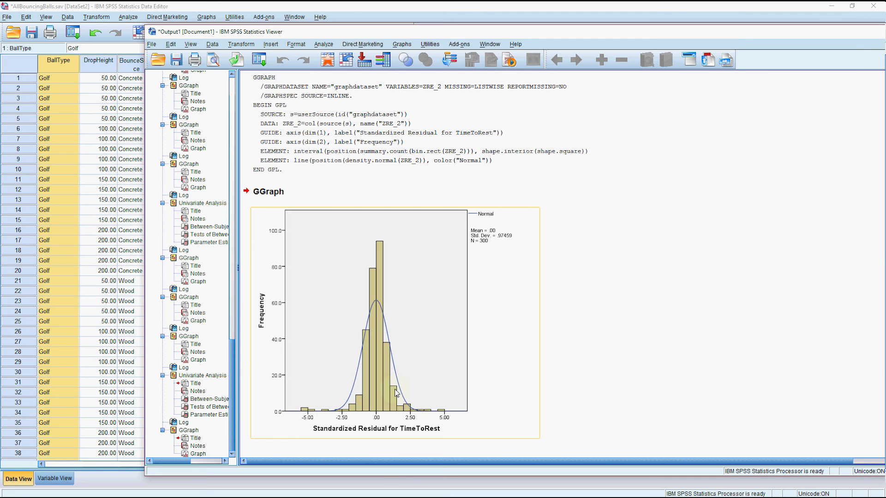
pyautogui.scroll(20, 392, 300)
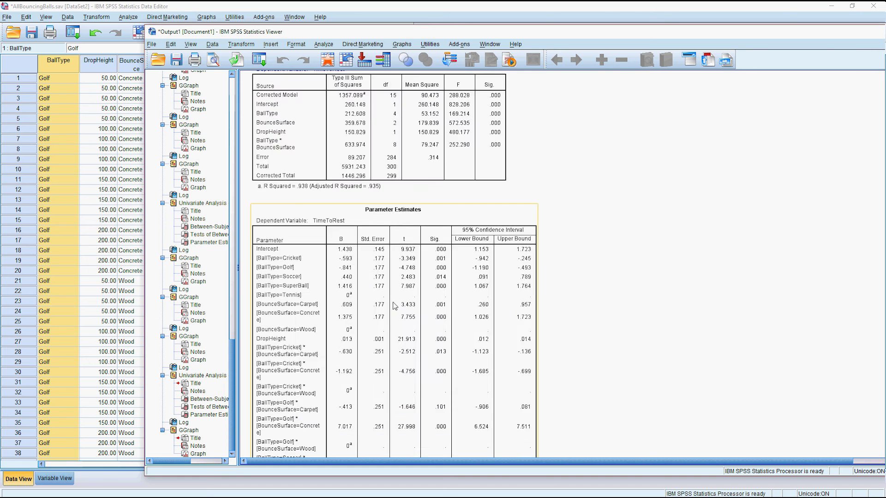
pyautogui.scroll(6, 394, 305)
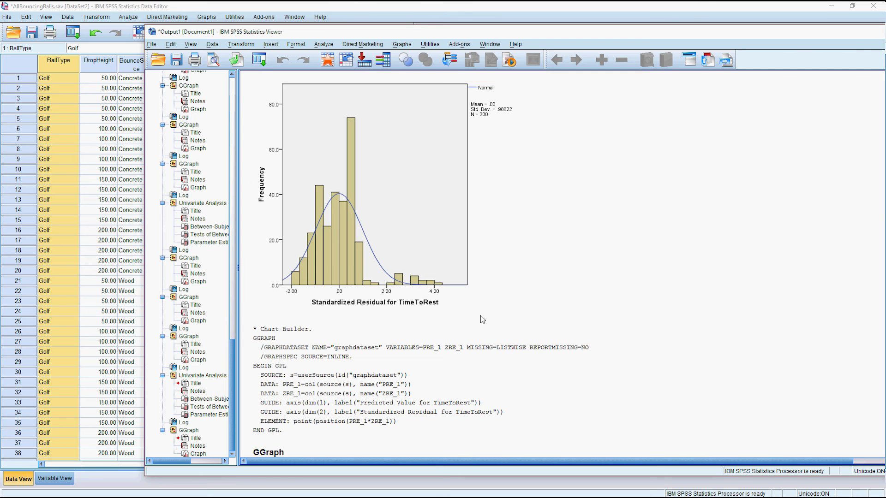
pyautogui.scroll(-20, 482, 319)
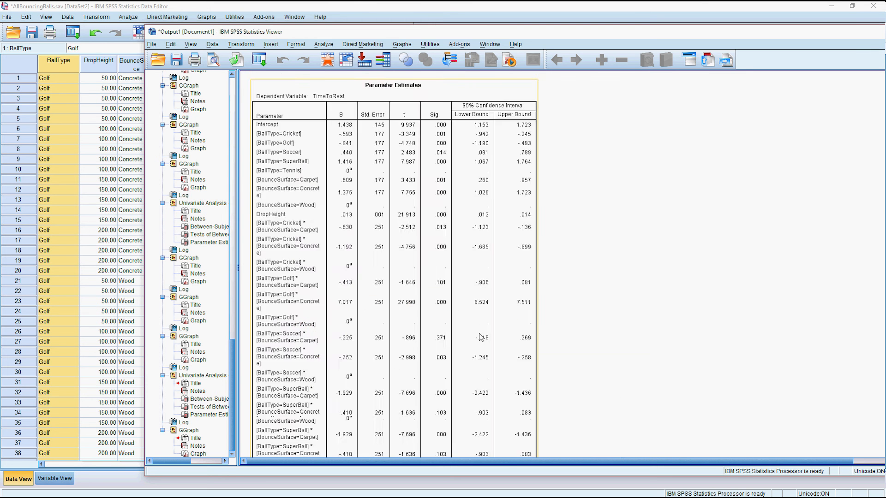
pyautogui.scroll(-3, 481, 341)
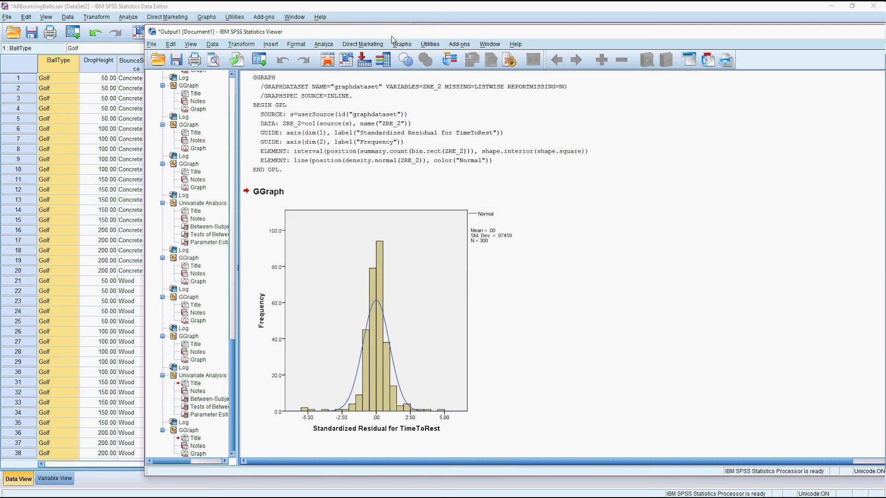
pyautogui.click(400, 43)
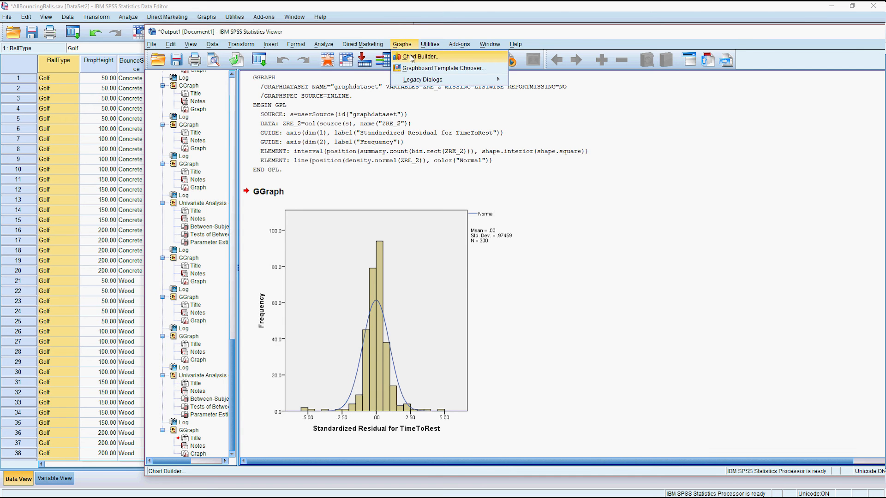
# Create a simple scatterplot of Standardized Residual (y) against Predicted Value (x), then switch to the Data Editor.
pyautogui.click(411, 58)
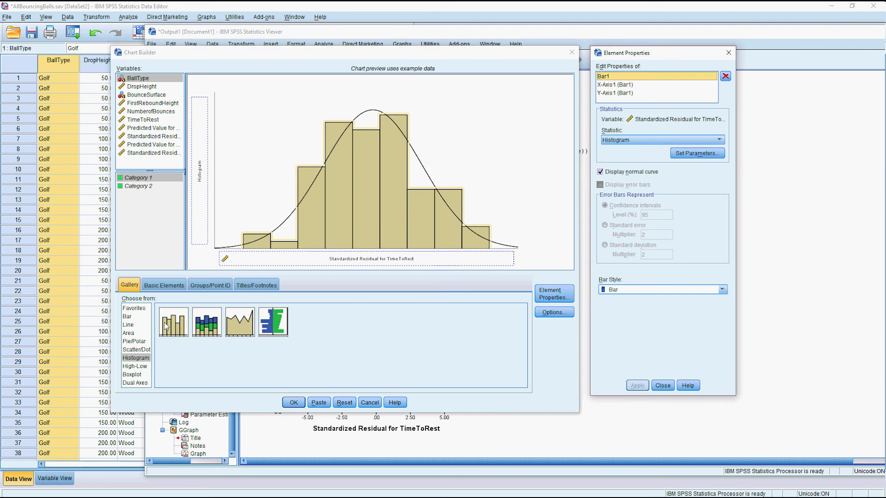
pyautogui.click(137, 351)
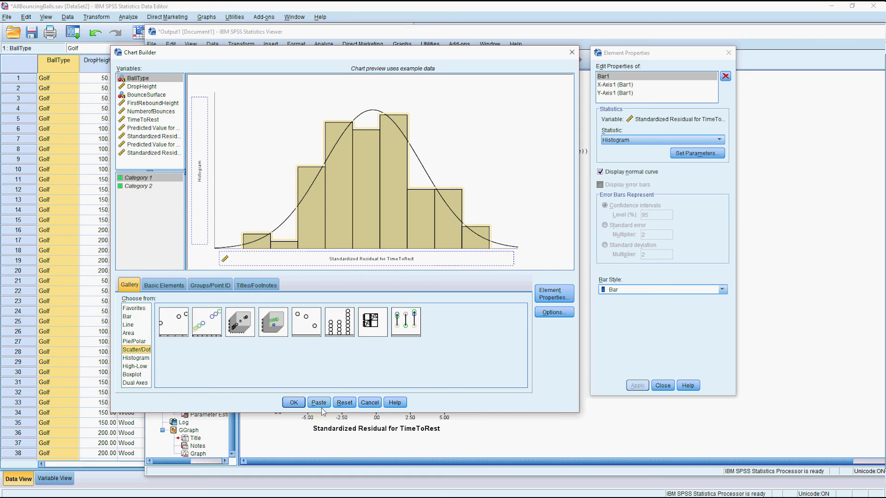
pyautogui.moveTo(180, 325); pyautogui.dragTo(305, 199)
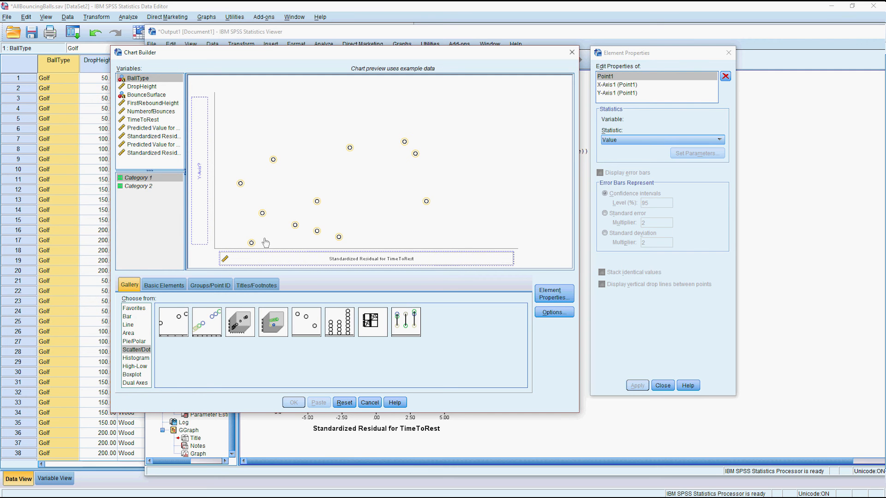
pyautogui.moveTo(268, 259); pyautogui.dragTo(201, 179)
pyautogui.moveTo(150, 145); pyautogui.dragTo(305, 260)
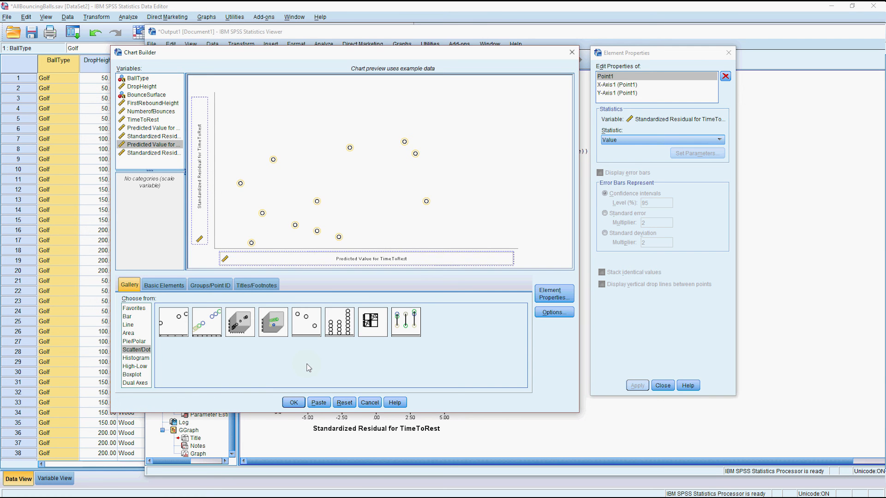
pyautogui.click(293, 402)
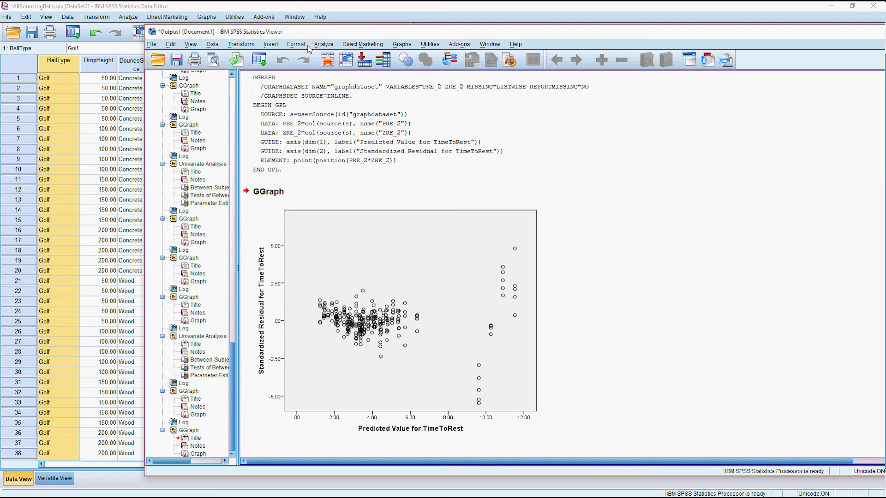
pyautogui.click(227, 18)
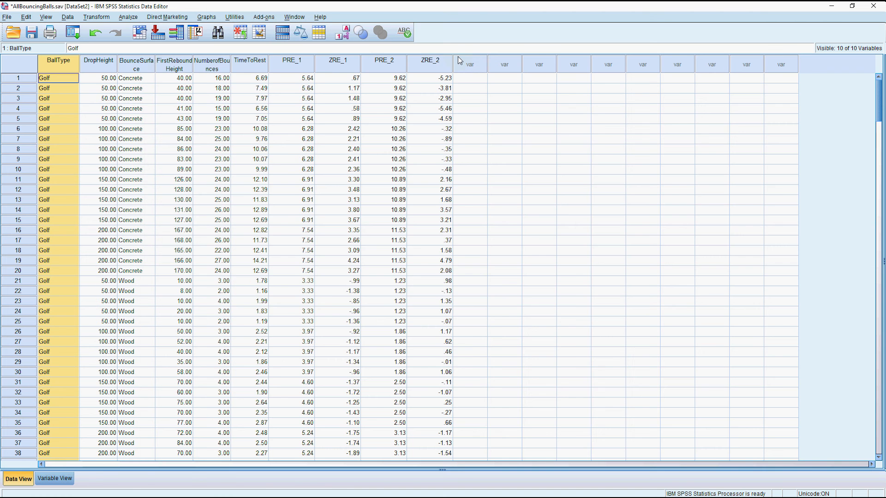
# Compute a new variable HeightSquared = DropHeight * DropHeight.
pyautogui.click(97, 17)
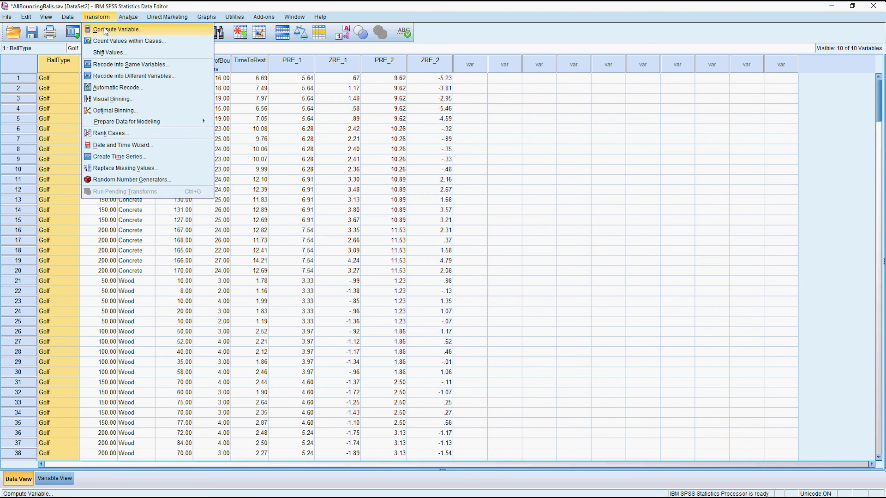
pyautogui.click(105, 31)
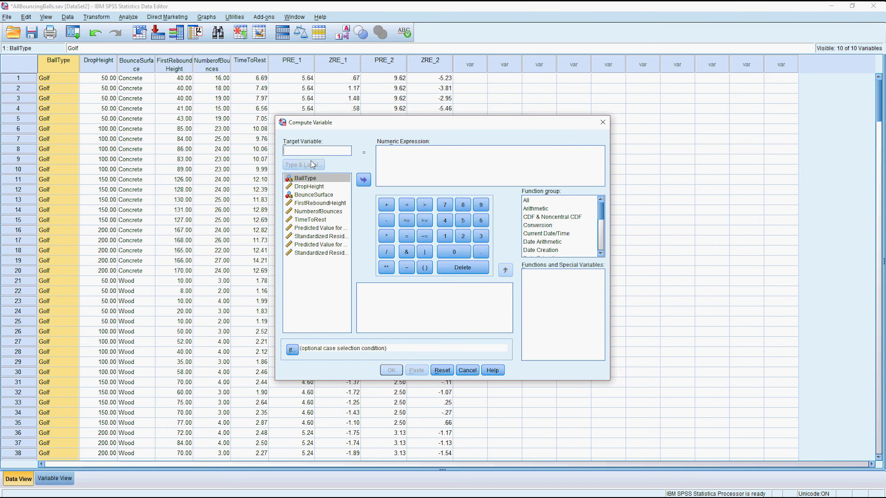
pyautogui.write('Height')
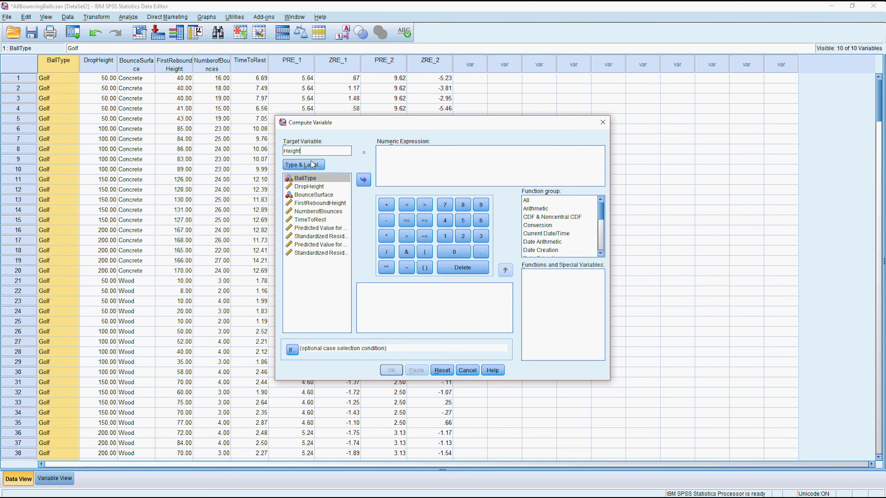
pyautogui.write('Squared')
pyautogui.click(417, 158)
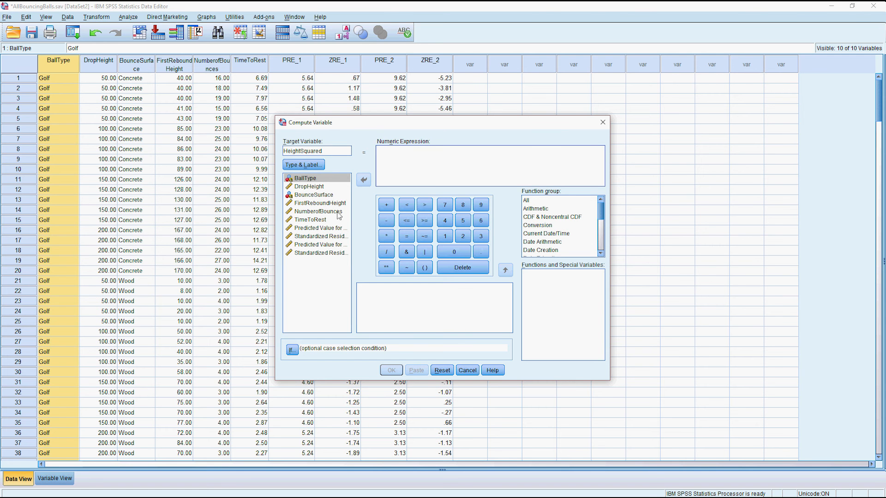
pyautogui.doubleClick(320, 188)
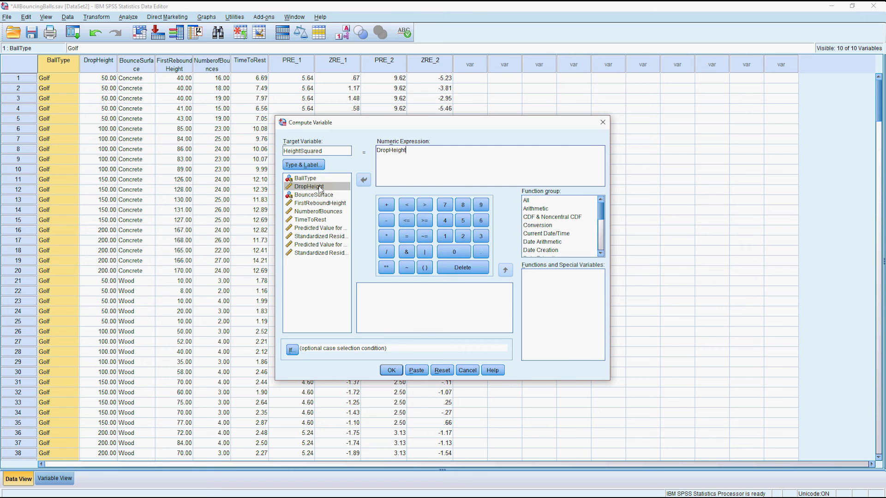
pyautogui.click(392, 235)
pyautogui.doubleClick(323, 188)
pyautogui.click(387, 371)
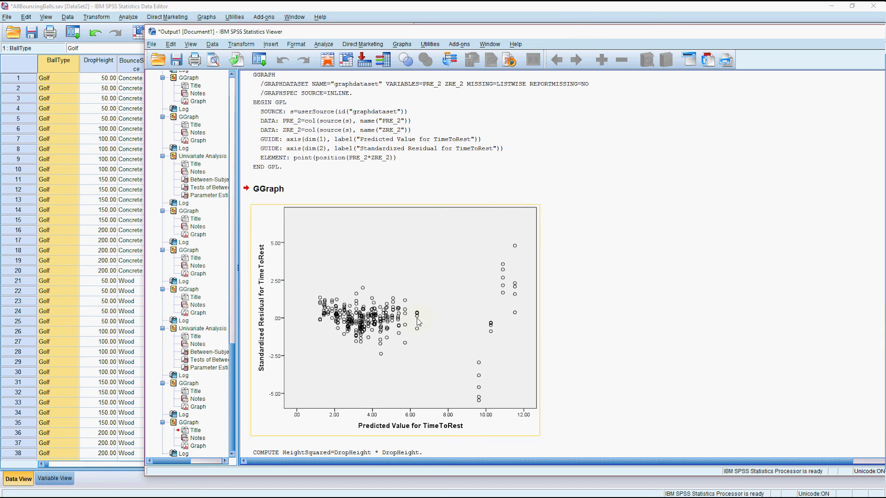
pyautogui.doubleClick(212, 8)
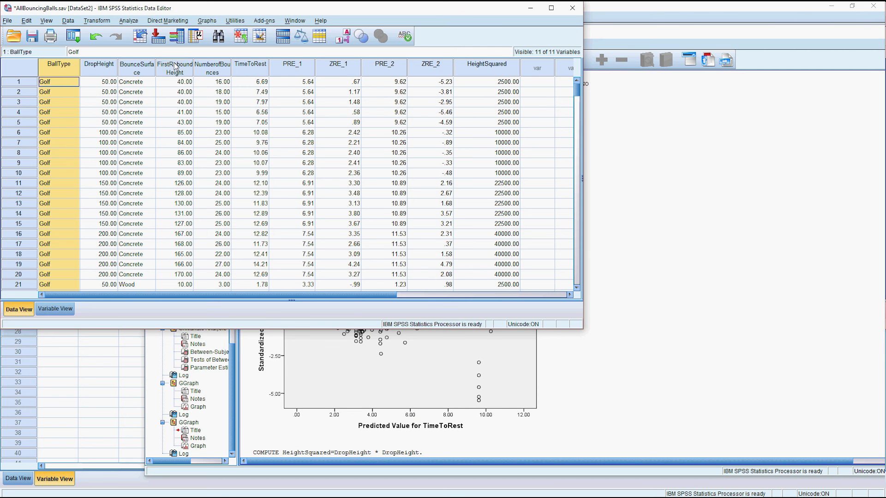
# Add HeightSquared as a second covariate alongside DropHeight in the Univariate setup and run it.
pyautogui.click(550, 8)
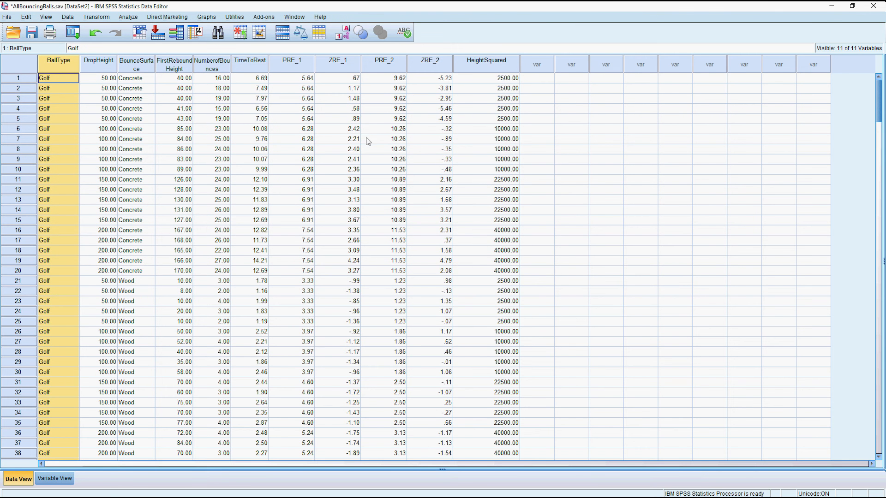
pyautogui.click(128, 16)
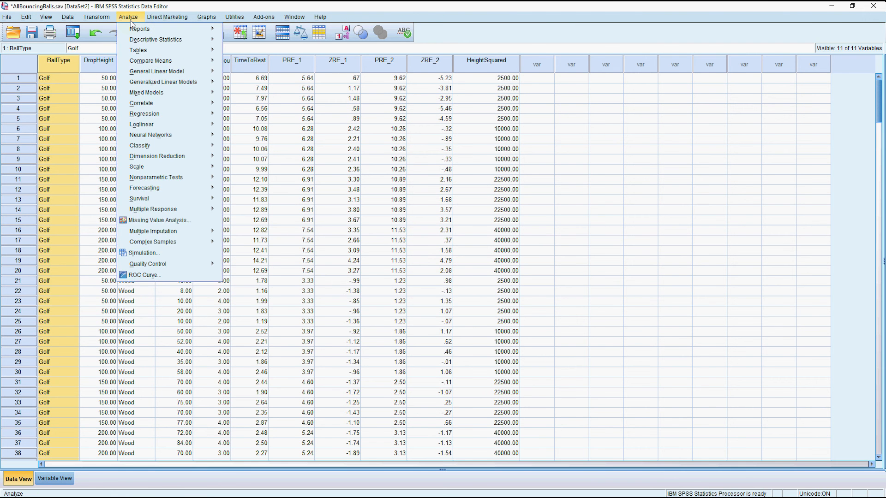
pyautogui.moveTo(179, 71)
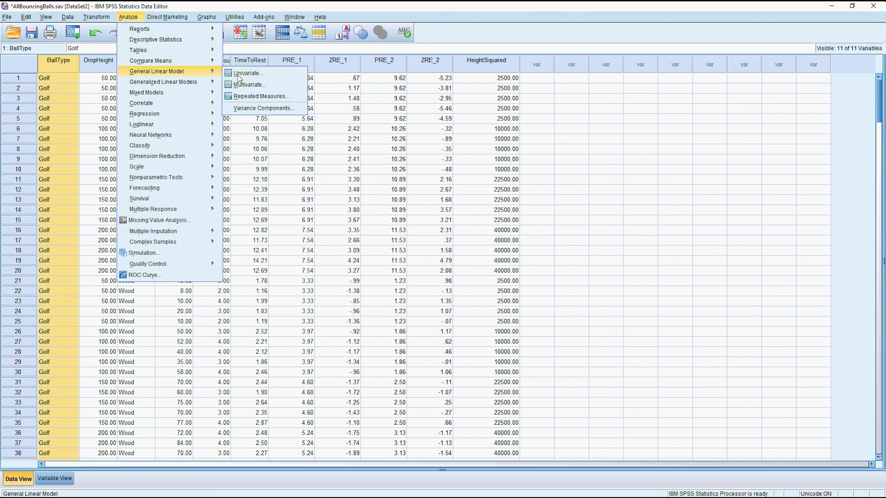
pyautogui.click(249, 74)
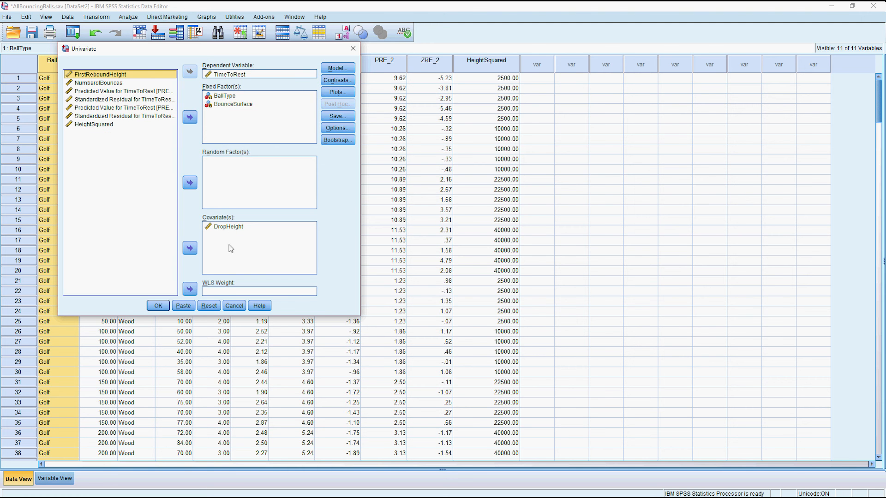
pyautogui.click(227, 259)
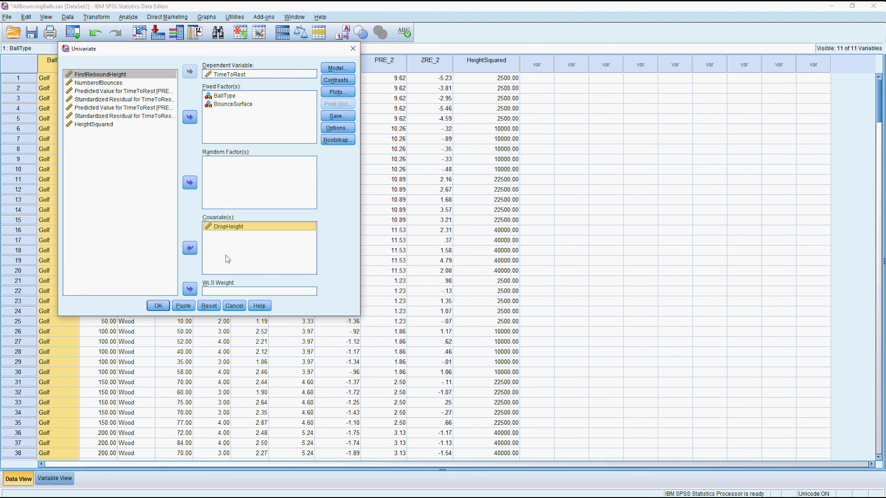
pyautogui.click(94, 124)
pyautogui.click(189, 248)
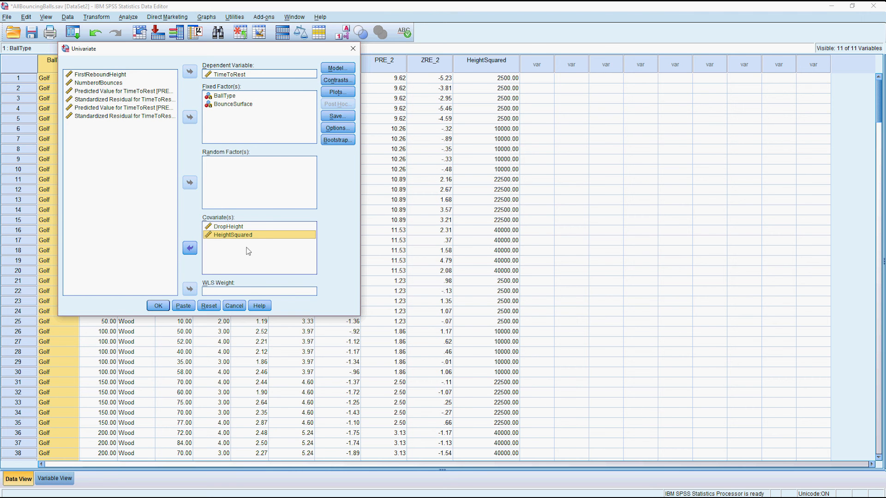
pyautogui.click(163, 307)
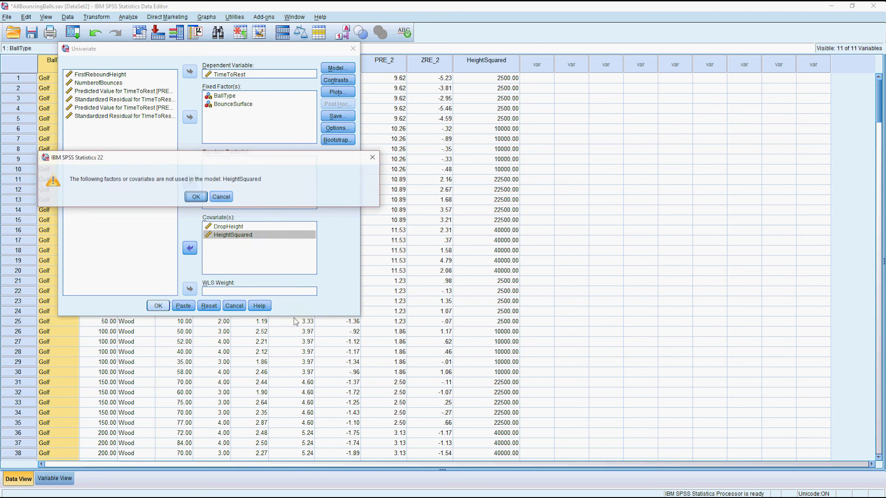
# Dismiss the warning, add HeightSquared as a main-effects term in the custom model, and rerun.
pyautogui.click(215, 198)
pyautogui.click(338, 68)
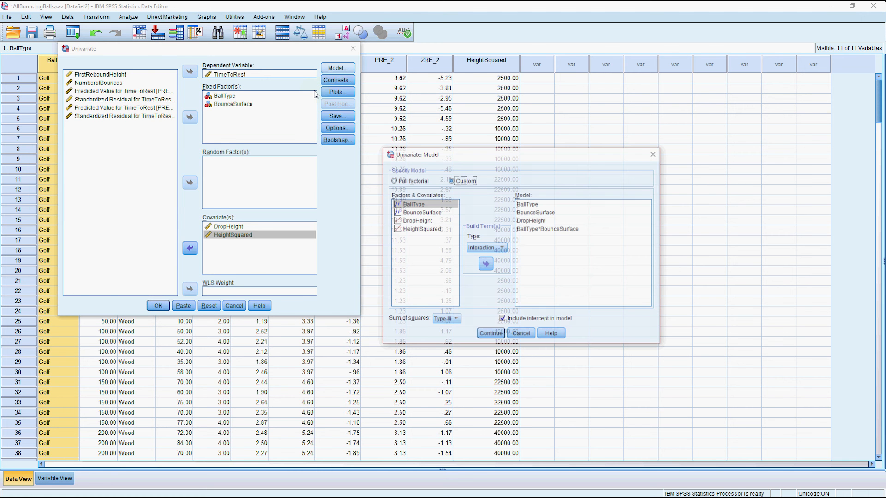
pyautogui.click(421, 229)
pyautogui.click(487, 248)
pyautogui.click(484, 264)
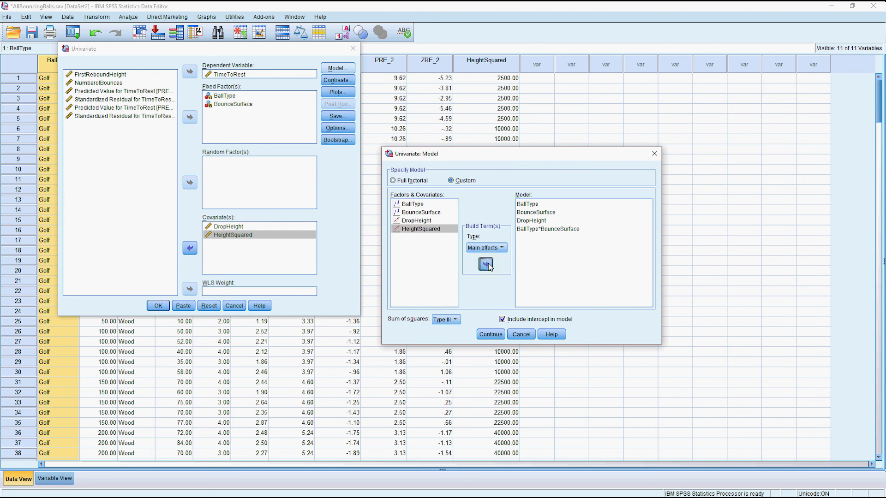
pyautogui.click(490, 334)
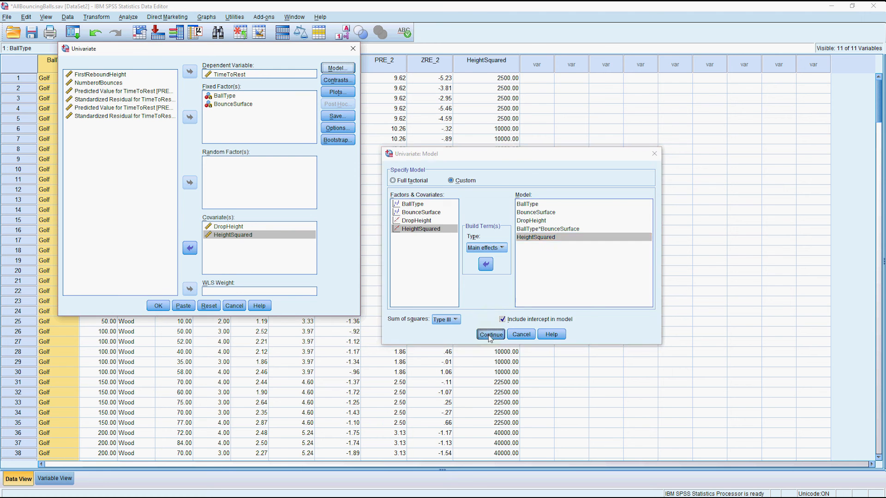
pyautogui.click(157, 306)
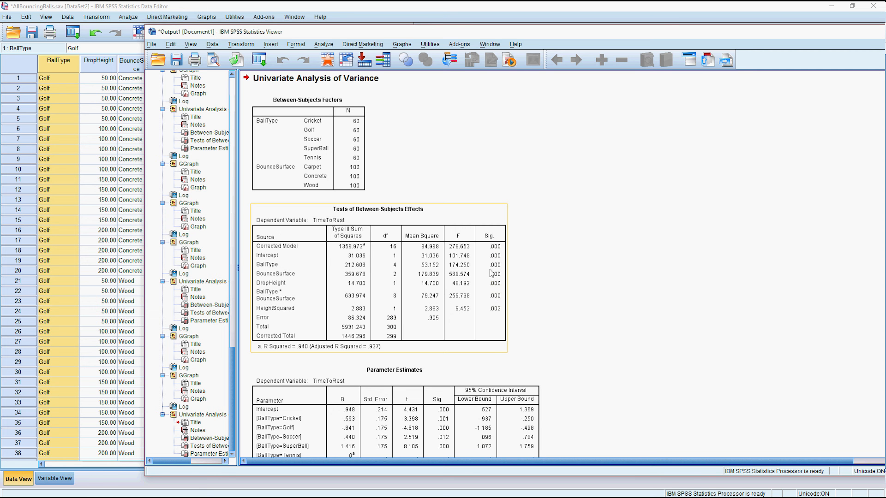
# Review the Tests of Between-Subjects Effects and Parameter Estimates tables, then bring the Data Editor forward.
pyautogui.click(257, 312)
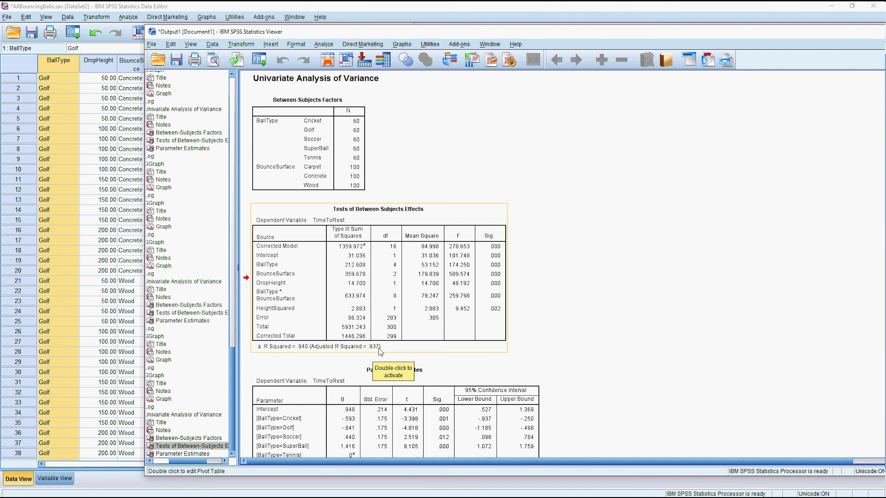
pyautogui.scroll(-10, 380, 352)
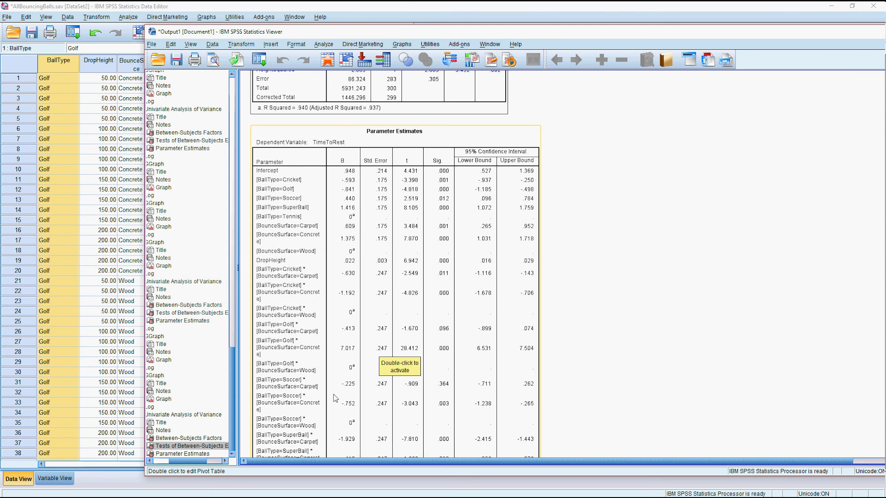
pyautogui.scroll(9, 367, 248)
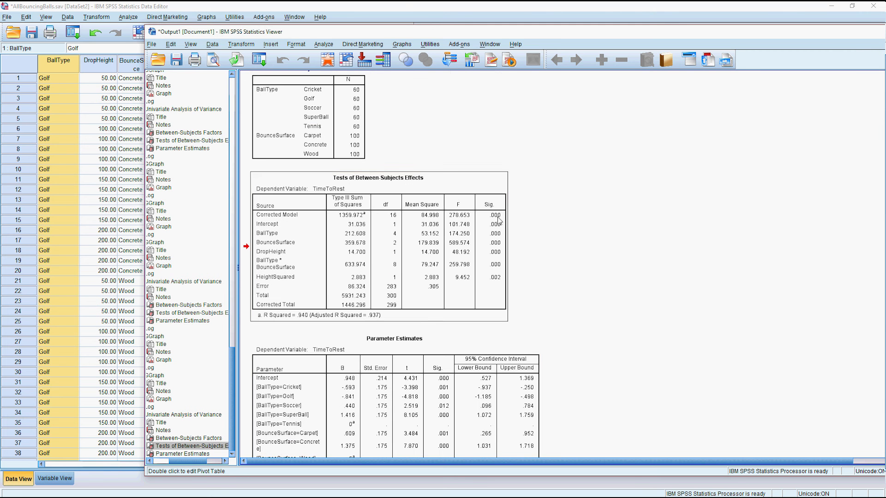
pyautogui.click(403, 6)
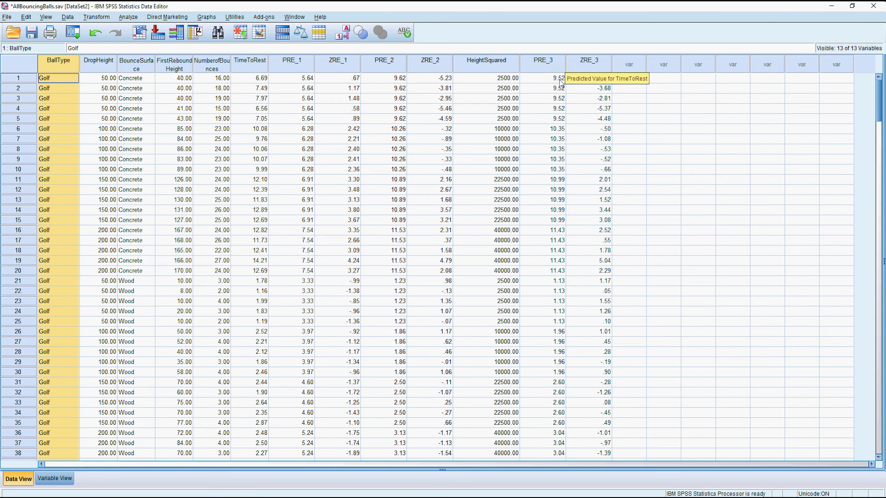
# Build a simple histogram of the newest standardized residual (ZRE_3) in Chart Builder.
pyautogui.click(206, 17)
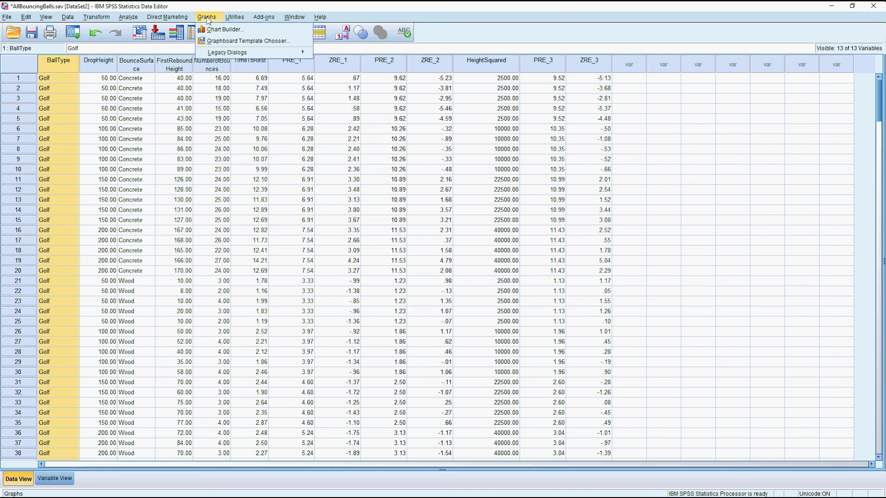
pyautogui.click(225, 29)
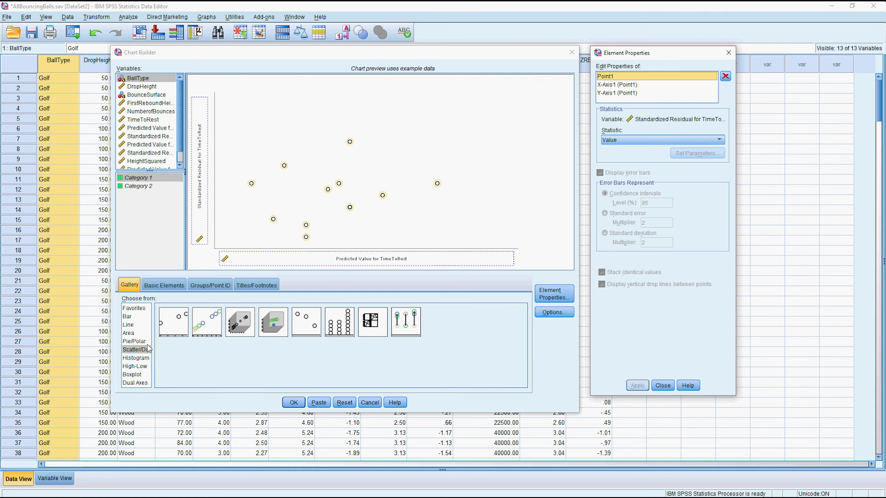
pyautogui.click(138, 375)
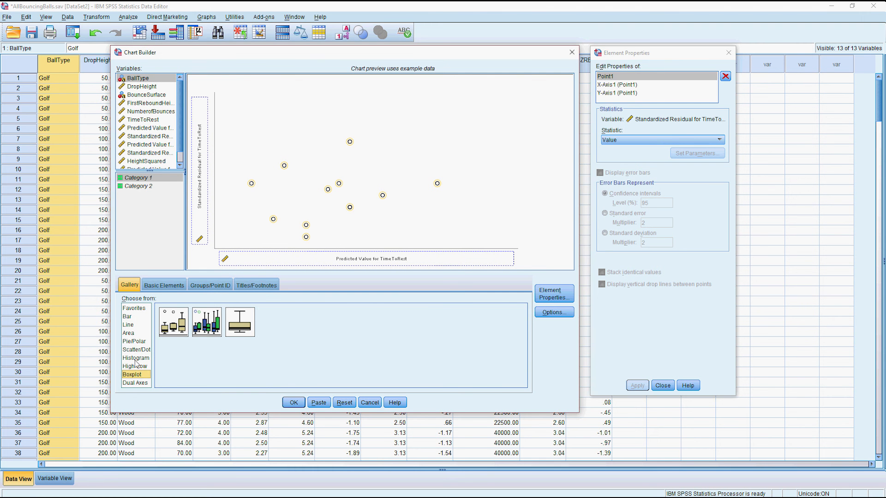
pyautogui.click(136, 358)
pyautogui.moveTo(173, 322); pyautogui.dragTo(254, 220)
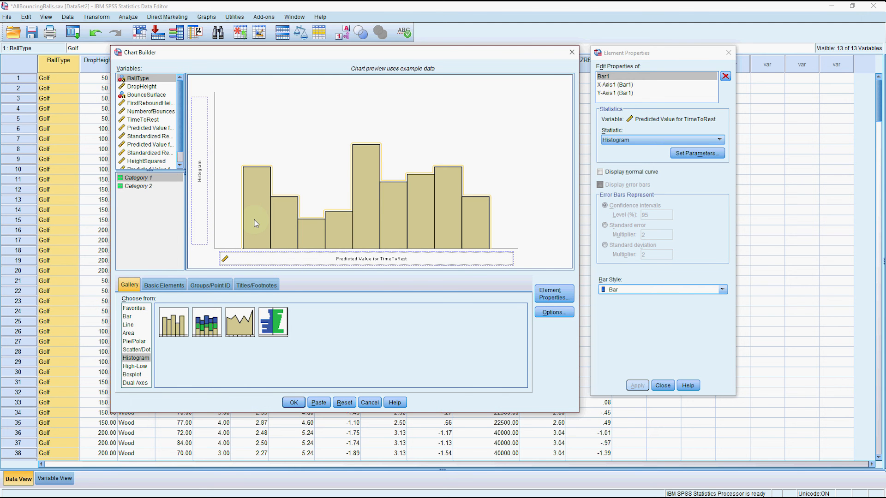
pyautogui.scroll(-1, 152, 164)
pyautogui.moveTo(148, 165); pyautogui.dragTo(292, 259)
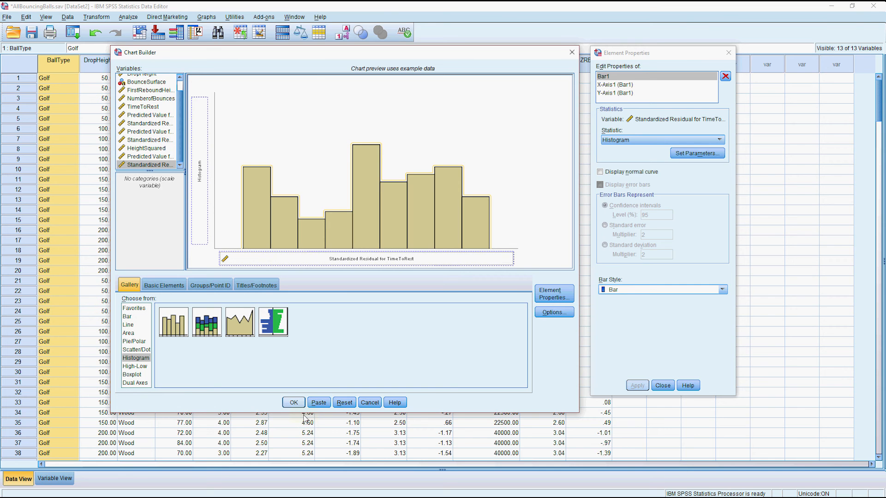
pyautogui.click(293, 402)
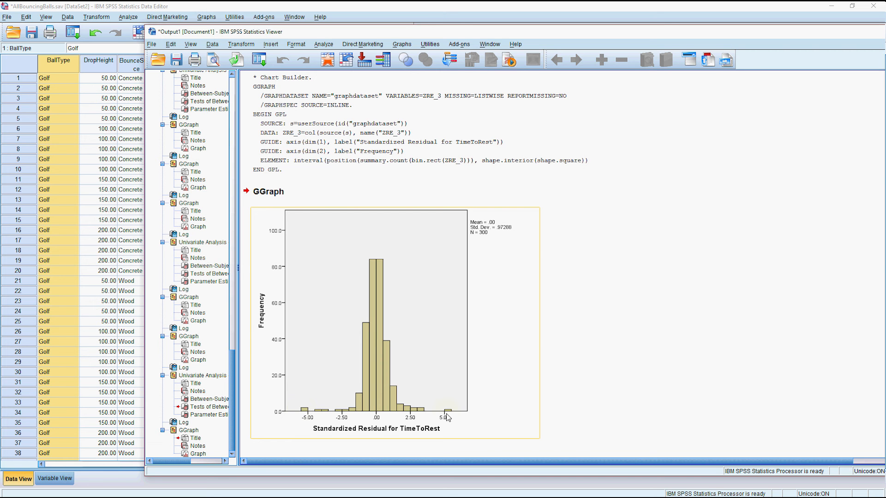
# Inspect the ZRE_3 residual histogram in the output (Std. Dev .97288).
pyautogui.scroll(20, 423, 362)
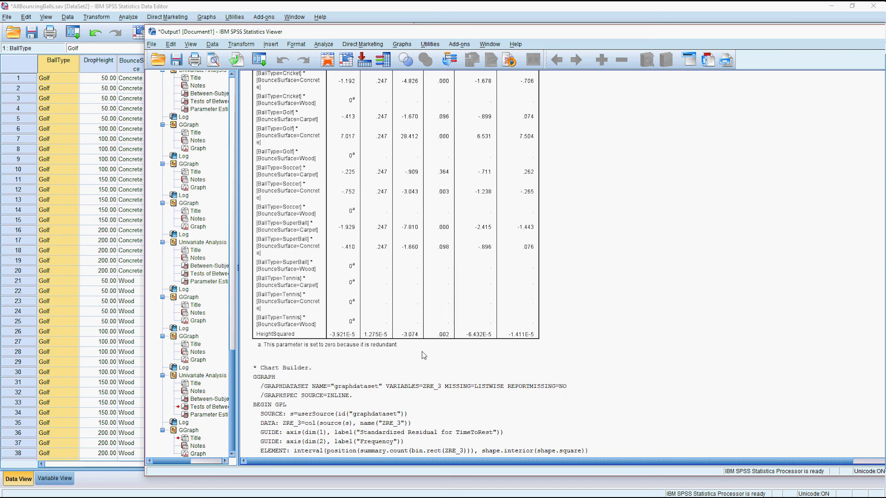
pyautogui.scroll(-2, 425, 339)
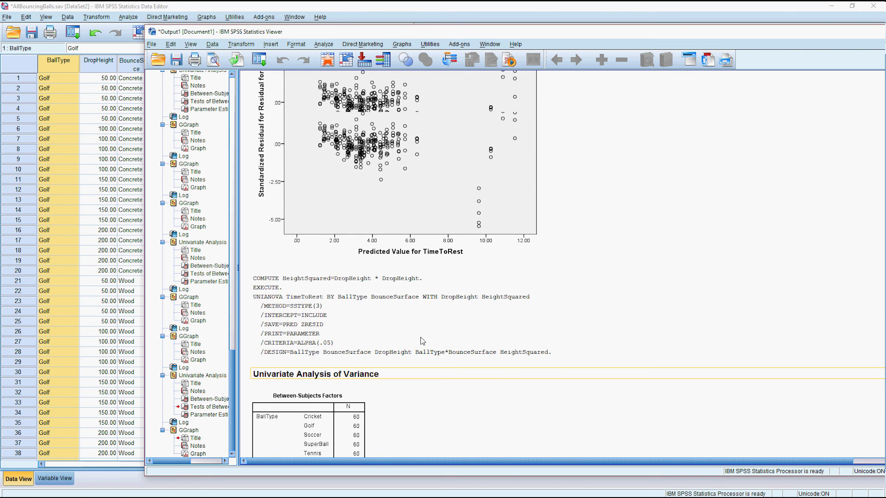
pyautogui.scroll(10, 416, 328)
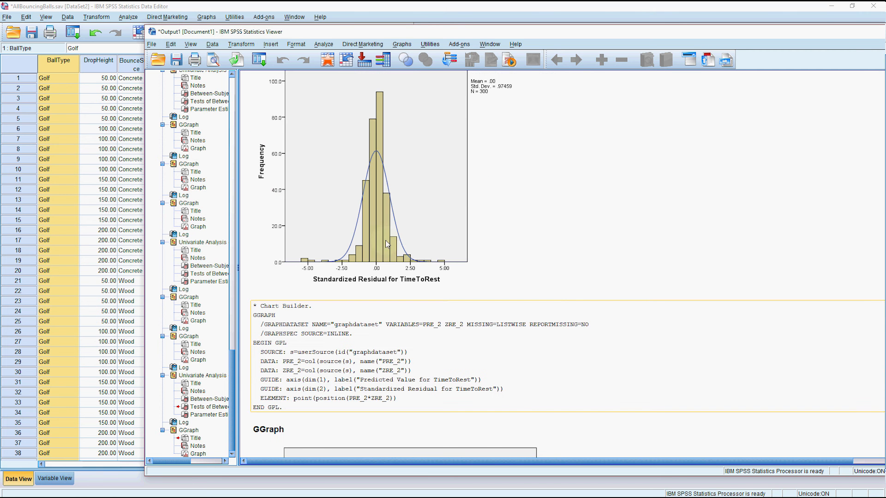
pyautogui.scroll(-5, 415, 286)
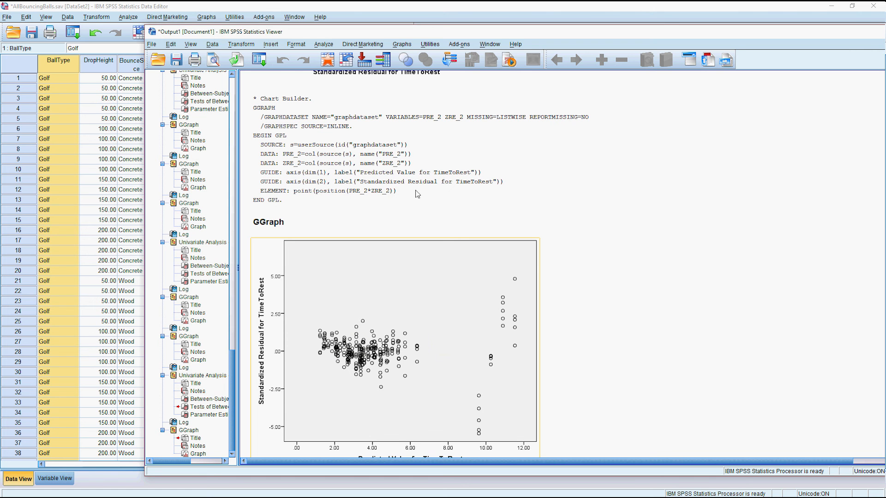
pyautogui.click(402, 43)
# Chart a simple scatterplot of ZRE_3 standardized residuals (Y) against PRE_3 predicted values (X).
pyautogui.click(412, 52)
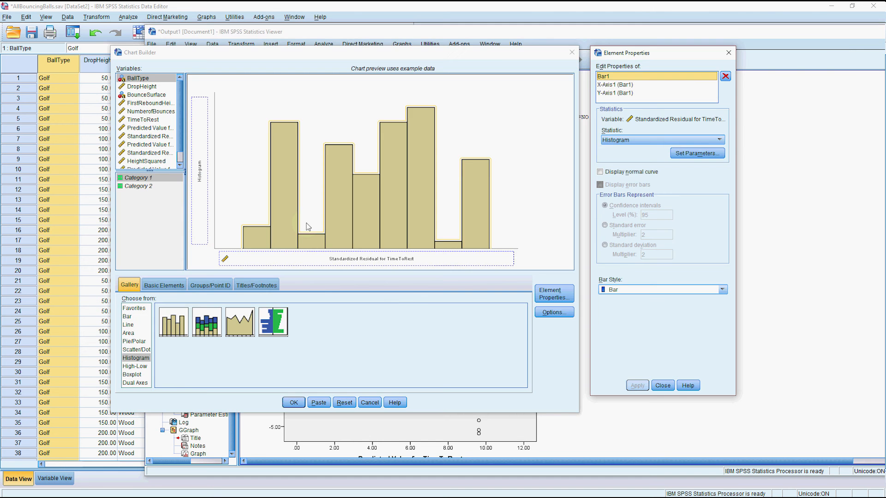
pyautogui.click(137, 349)
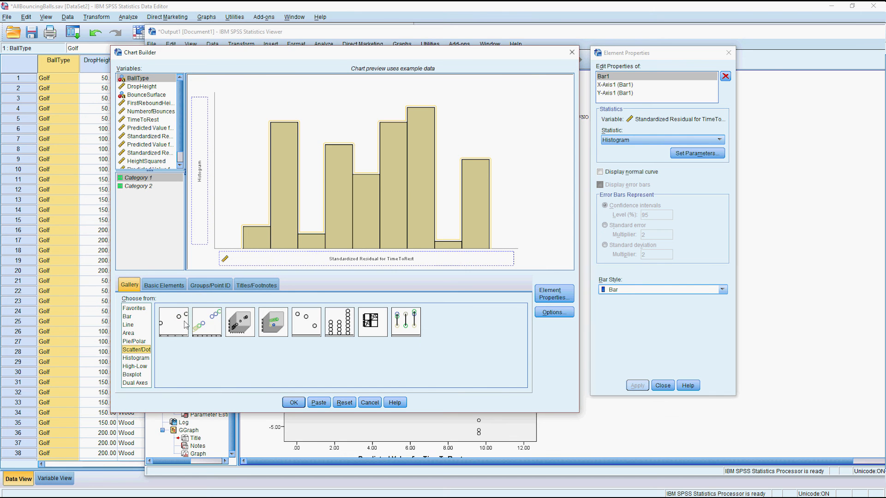
pyautogui.moveTo(185, 325); pyautogui.dragTo(288, 198)
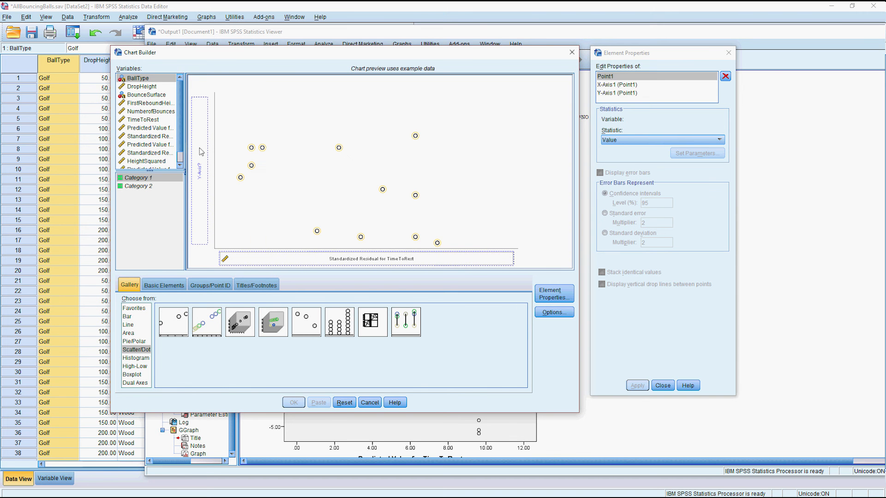
pyautogui.scroll(-2, 175, 134)
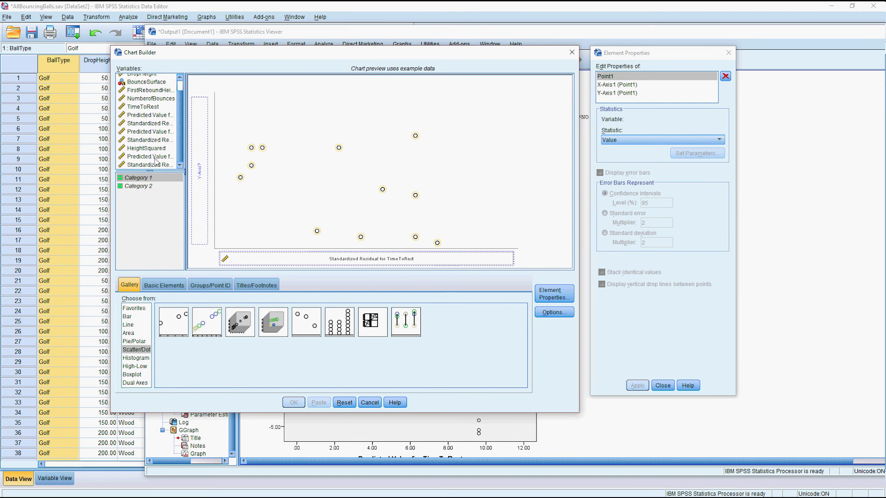
pyautogui.moveTo(333, 259); pyautogui.dragTo(203, 176)
pyautogui.moveTo(147, 157); pyautogui.dragTo(302, 263)
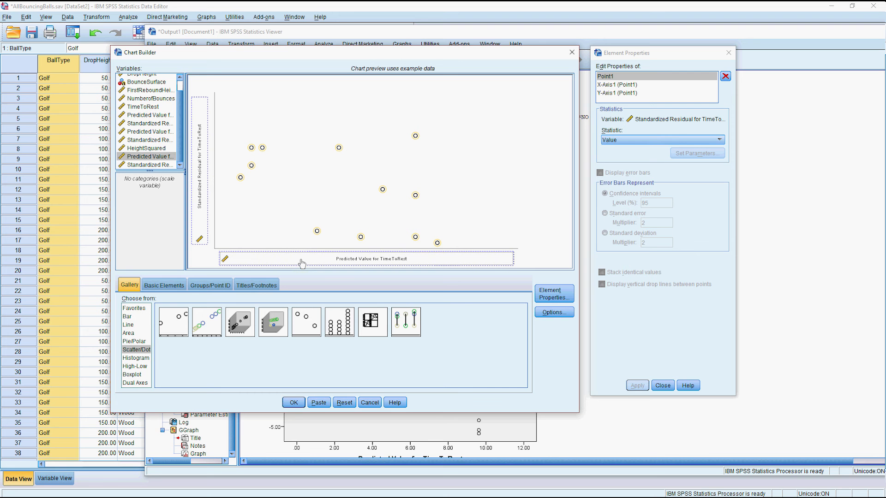
pyautogui.click(294, 403)
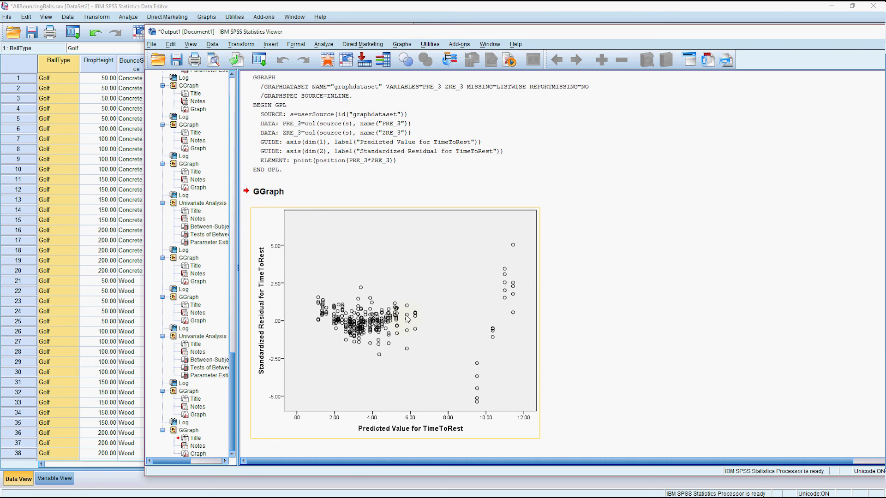
pyautogui.scroll(15, 403, 325)
pyautogui.scroll(10, 430, 323)
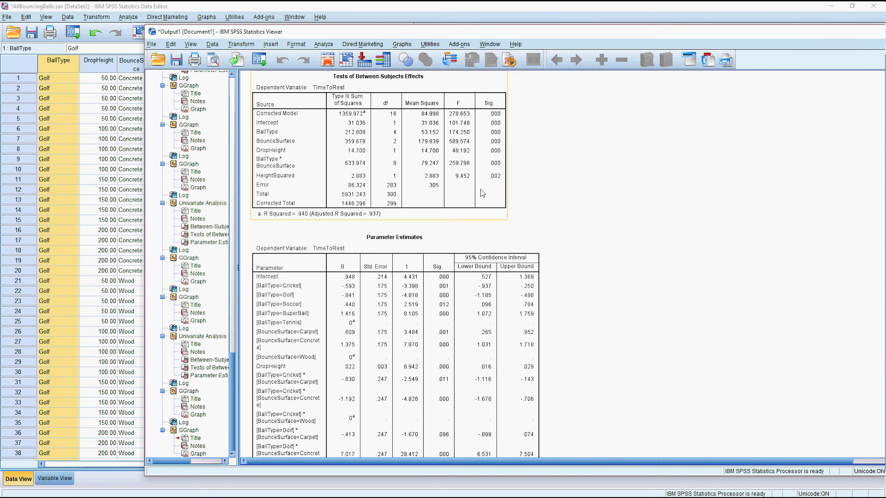
pyautogui.scroll(-20, 487, 340)
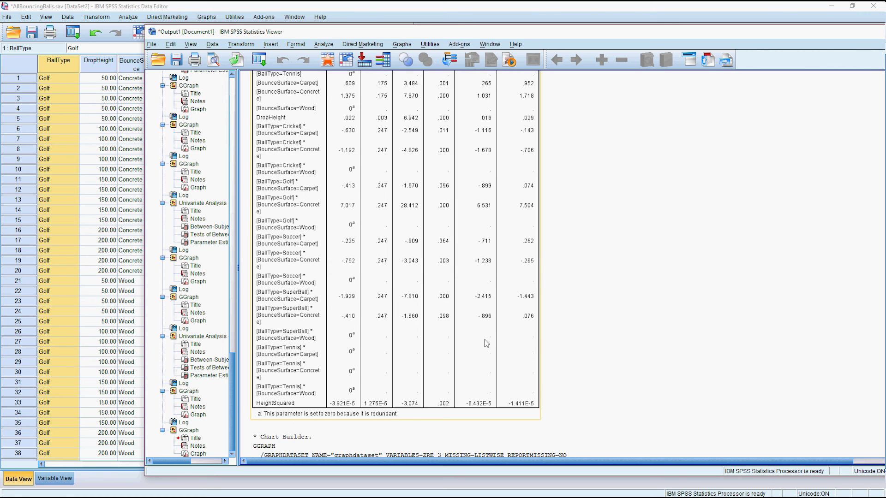
pyautogui.scroll(-5, 486, 347)
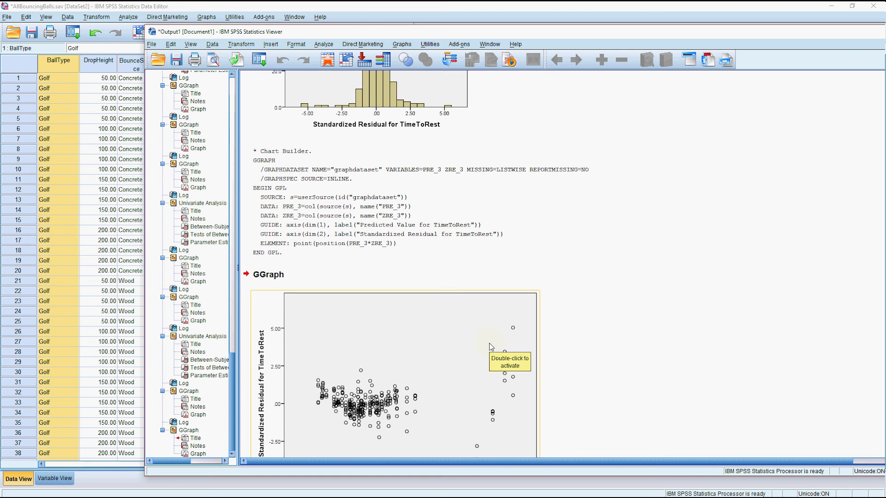
pyautogui.scroll(-3, 492, 346)
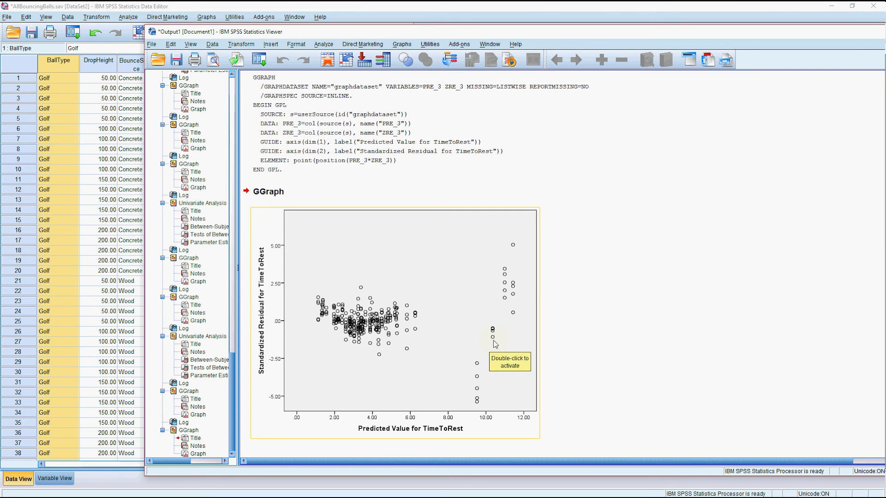